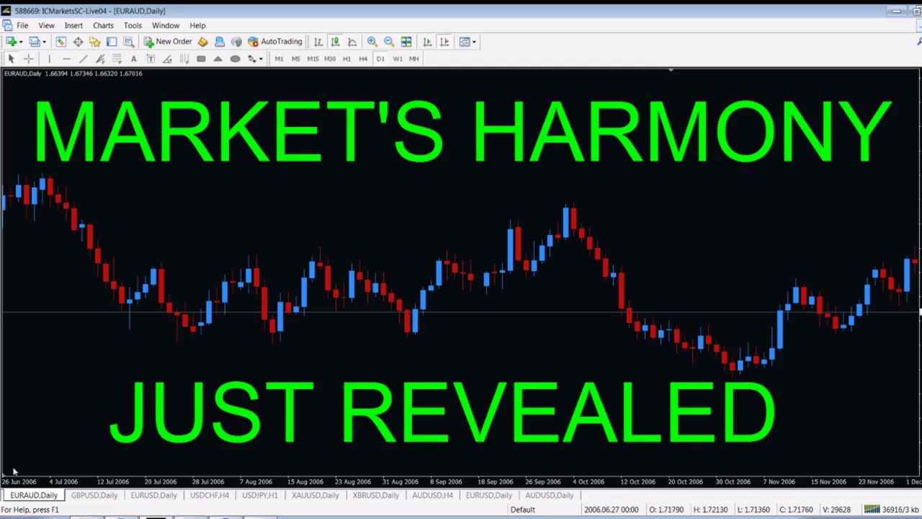
Step: Switch to the GBPUSD daily chart and examine its price swings from spring 2018 to mid-2019
{"action": "left_click", "coordinate": [88, 496]}
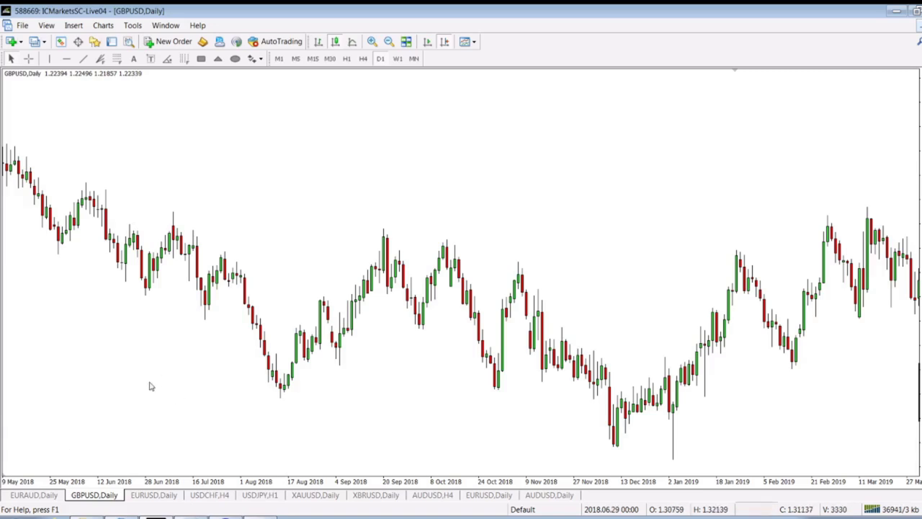
{"action": "left_click_drag", "start_coordinate": [588, 214], "coordinate": [467, 203]}
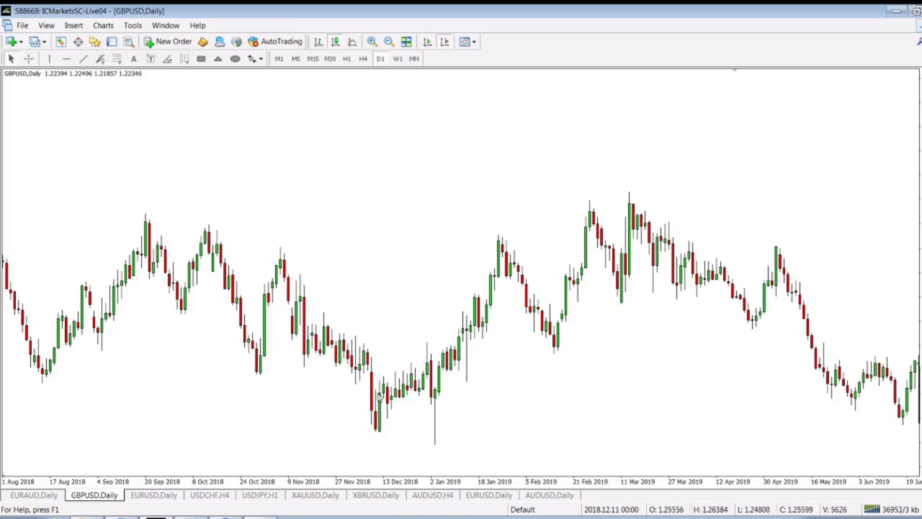
{"action": "scroll", "coordinate": [251, 175], "scroll_direction": "up", "scroll_amount": 5}
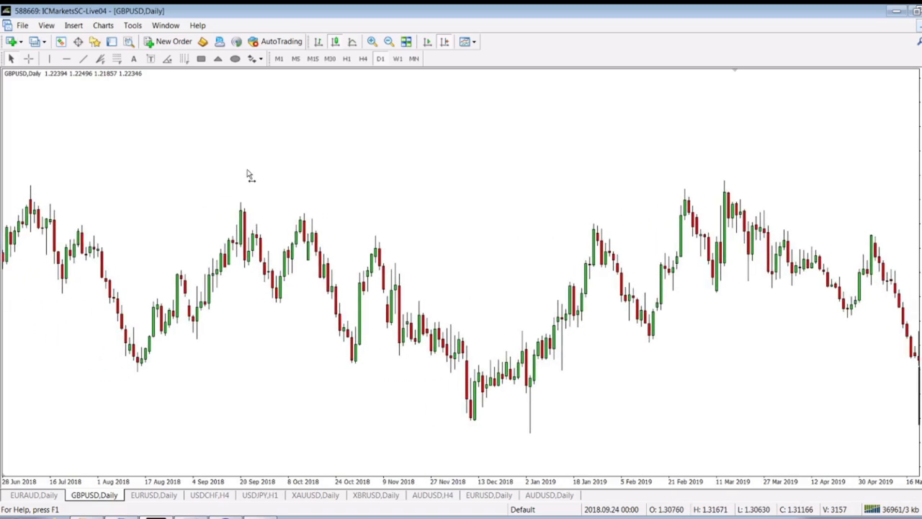
{"action": "left_click_drag", "start_coordinate": [394, 247], "coordinate": [627, 195]}
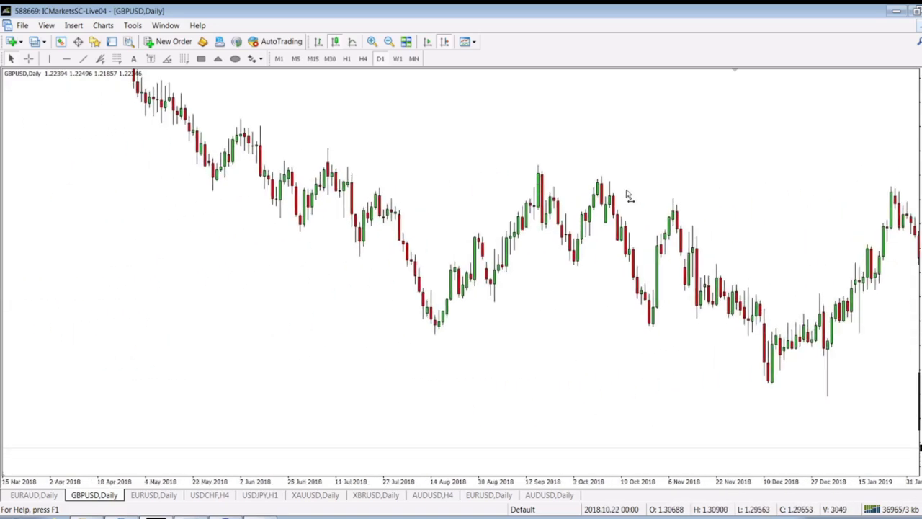
{"action": "scroll", "coordinate": [627, 195], "scroll_direction": "up", "scroll_amount": 3}
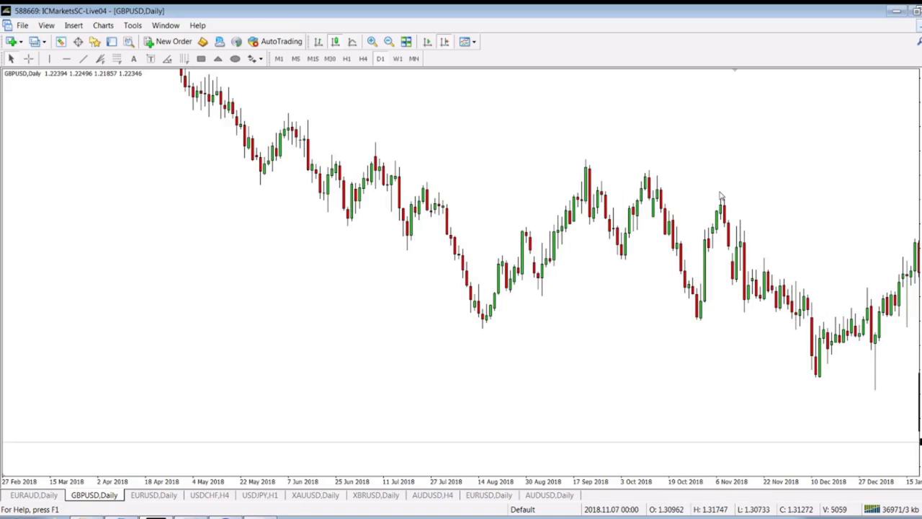
Step: Place three horizontal lines at the early November, mid-October and late September 2018 swing highs
{"action": "left_click", "coordinate": [65, 59]}
{"action": "left_click", "coordinate": [723, 194]}
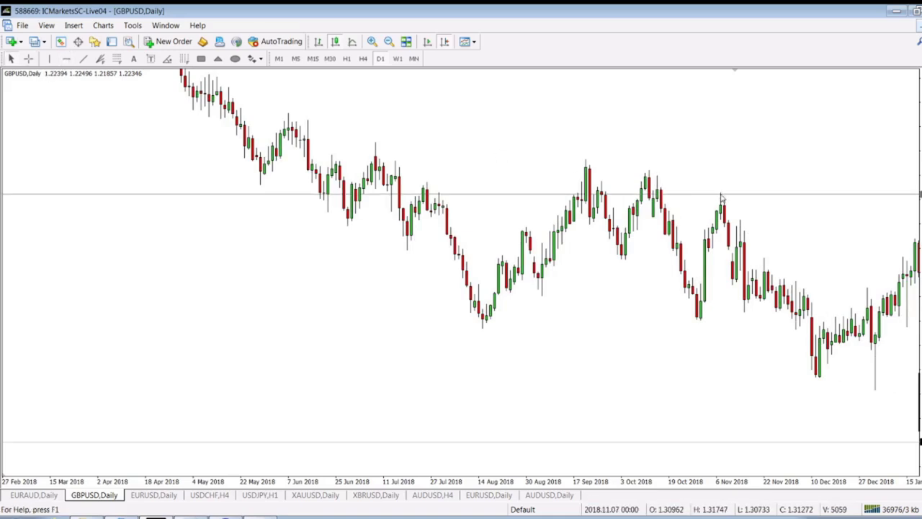
{"action": "left_click", "coordinate": [66, 58]}
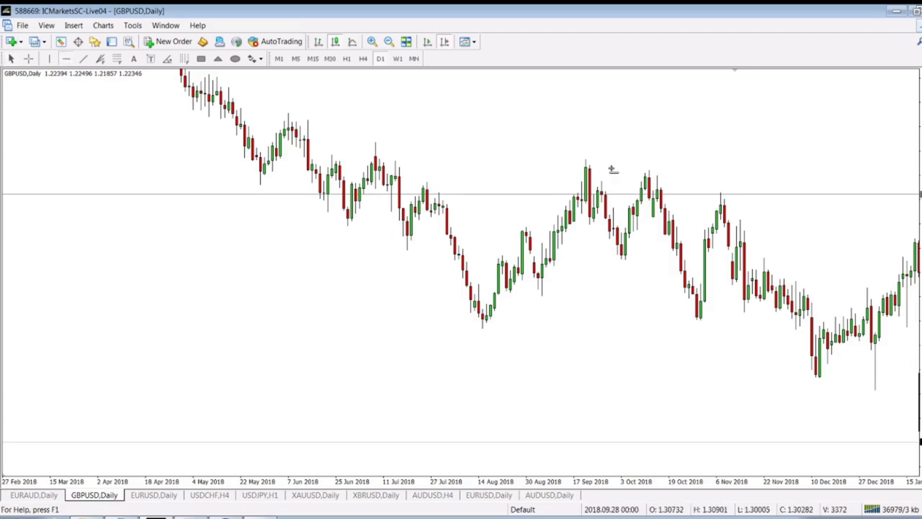
{"action": "left_click", "coordinate": [647, 171]}
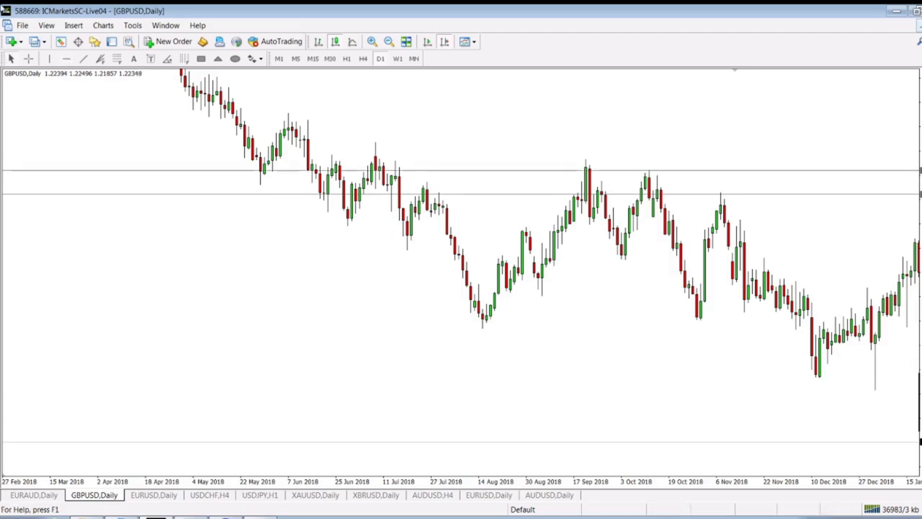
{"action": "left_click", "coordinate": [66, 59]}
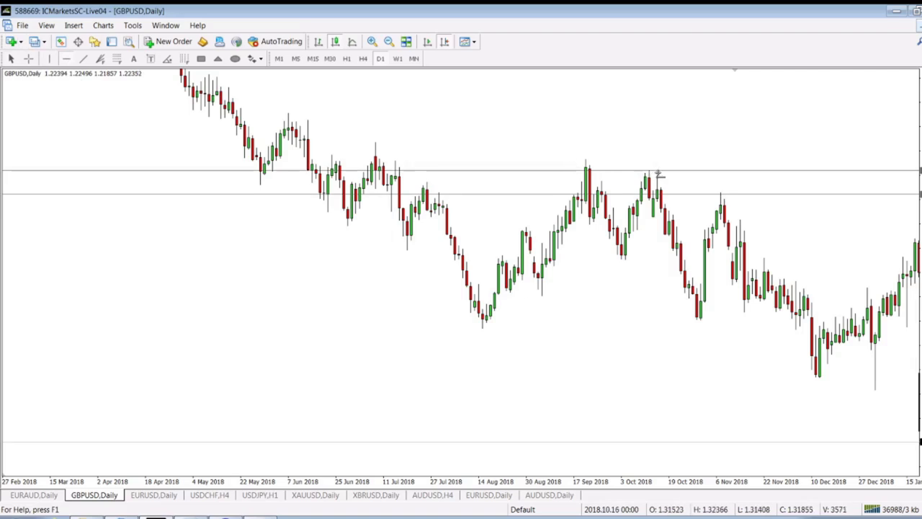
{"action": "left_click", "coordinate": [587, 160]}
{"action": "scroll", "coordinate": [618, 276], "scroll_direction": "down", "scroll_amount": 10}
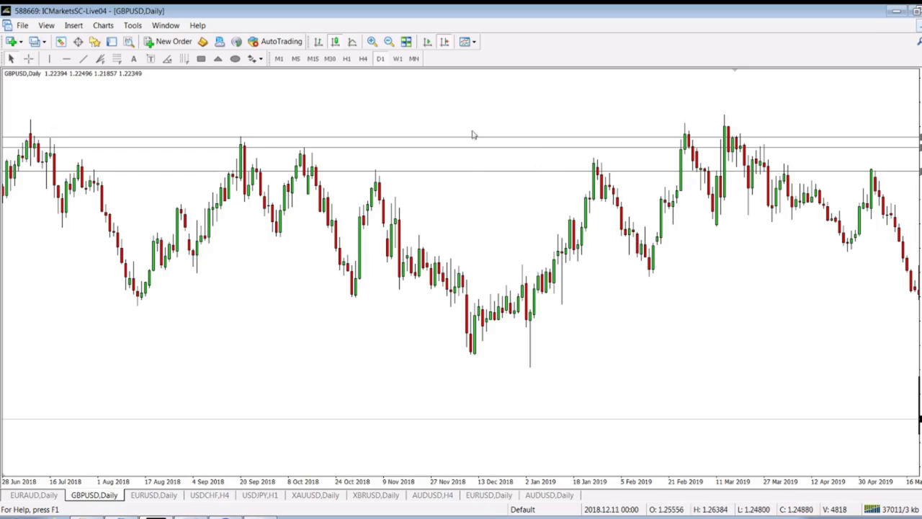
Step: Delete all three horizontal lines from the GBPUSD chart through its objects list
{"action": "right_click", "coordinate": [395, 109]}
{"action": "left_click", "coordinate": [437, 128]}
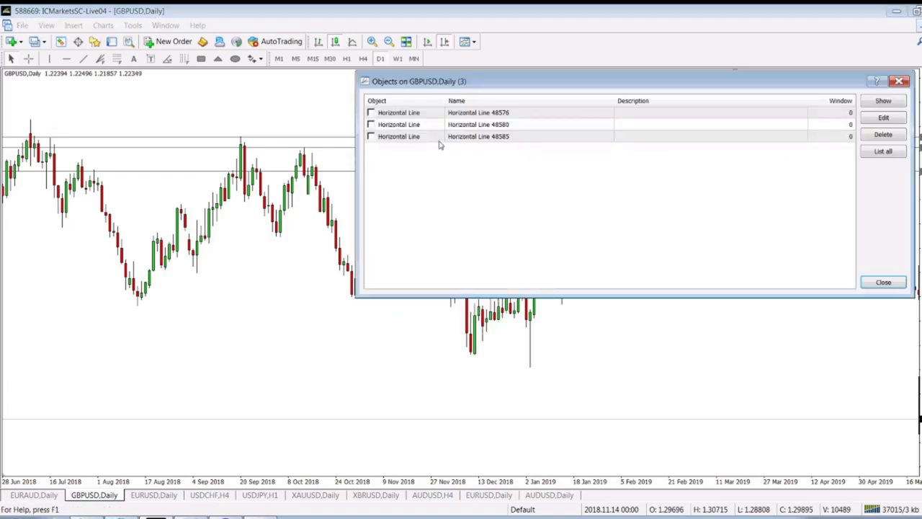
{"action": "left_click", "coordinate": [672, 134]}
{"action": "left_click", "coordinate": [896, 135]}
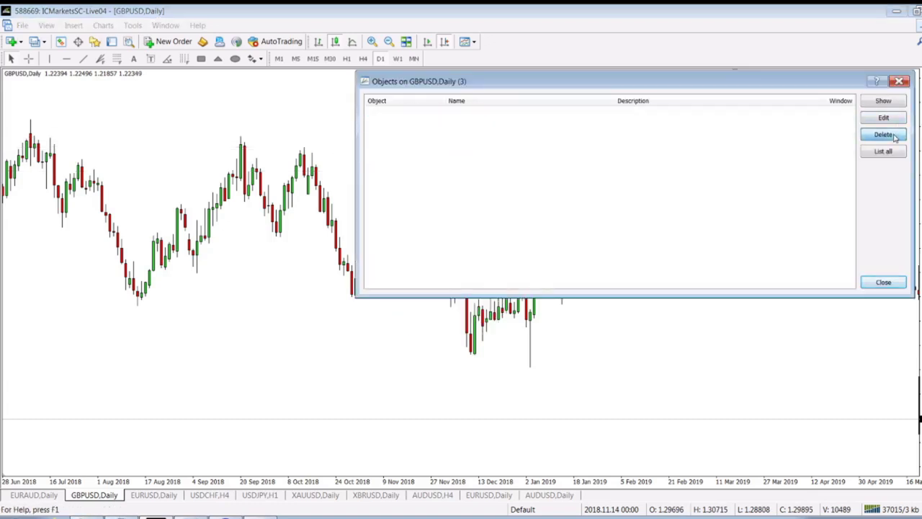
{"action": "left_click", "coordinate": [899, 82]}
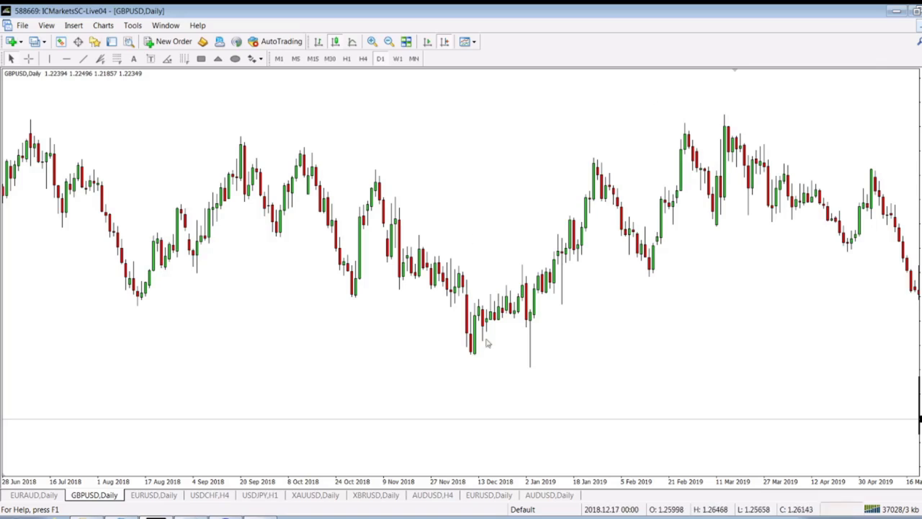
Step: Check in the GBPUSD chart properties that Scale fix is enabled
{"action": "left_click_drag", "start_coordinate": [442, 309], "coordinate": [731, 245]}
{"action": "scroll", "coordinate": [731, 245], "scroll_direction": "up", "scroll_amount": 3}
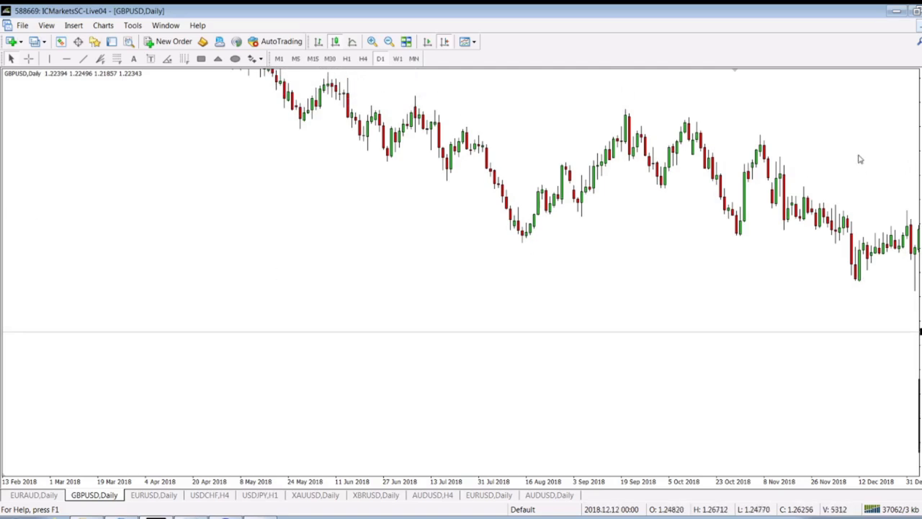
{"action": "right_click", "coordinate": [129, 178]}
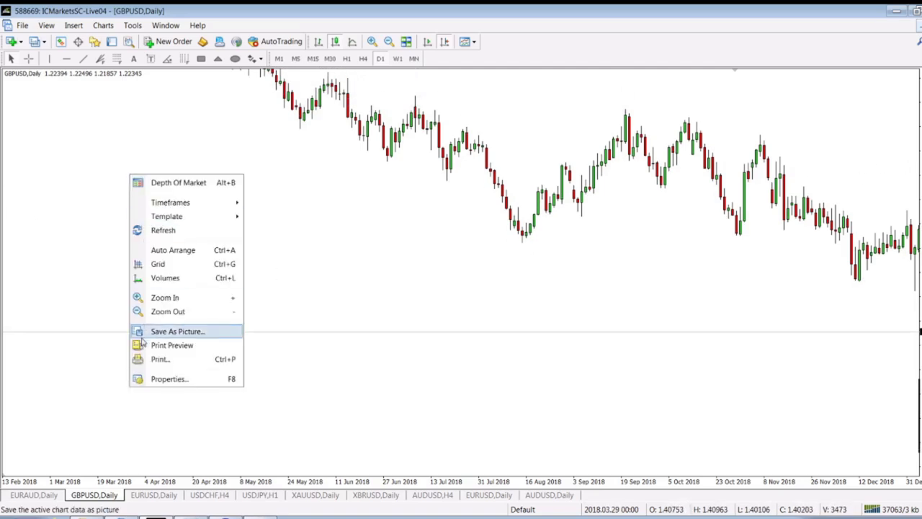
{"action": "left_click", "coordinate": [169, 378]}
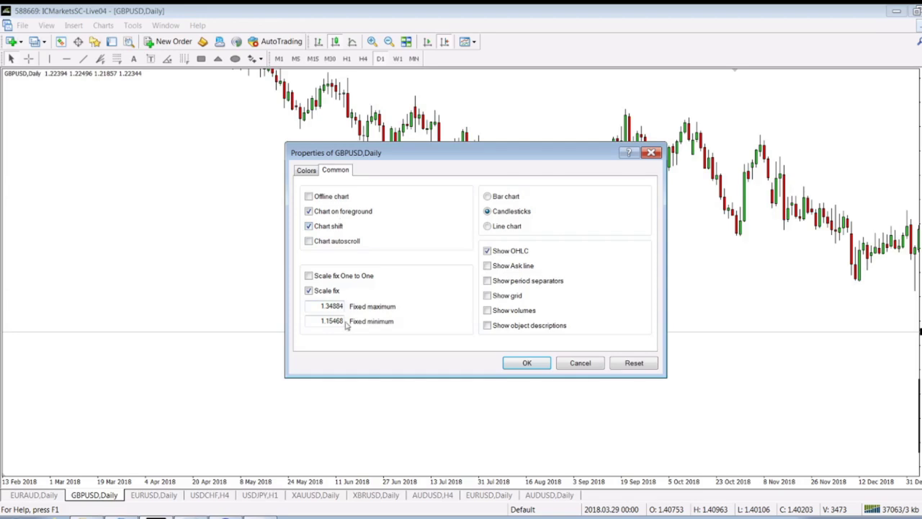
{"action": "left_click", "coordinate": [309, 291]}
{"action": "left_click", "coordinate": [309, 291]}
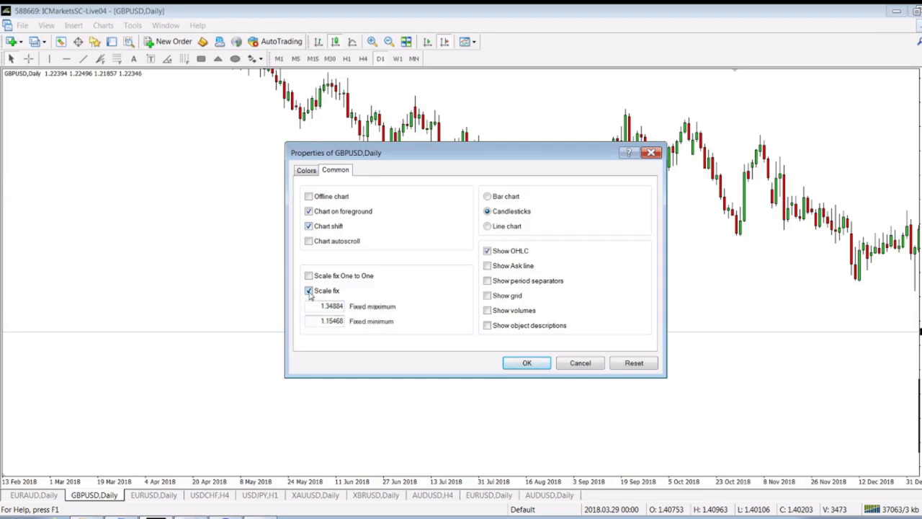
{"action": "left_click", "coordinate": [524, 364]}
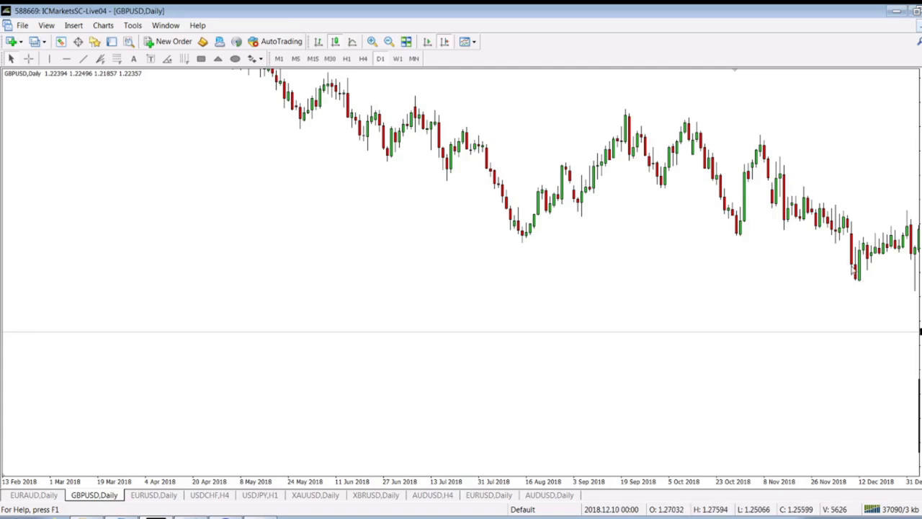
Step: Draw a Trend By Angle line from the 12 December 2018 low through the September 2018 swing high, at about 144°
{"action": "left_click_drag", "start_coordinate": [806, 269], "coordinate": [315, 280]}
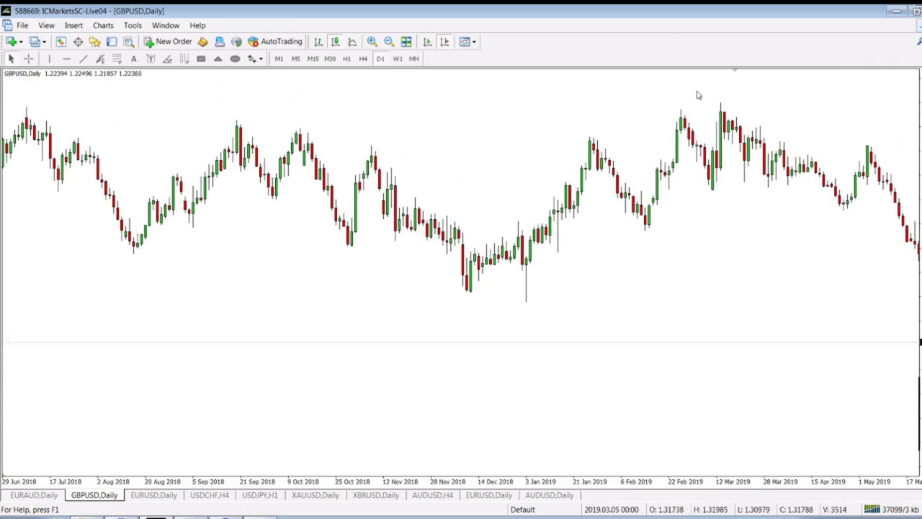
{"action": "left_click", "coordinate": [167, 62]}
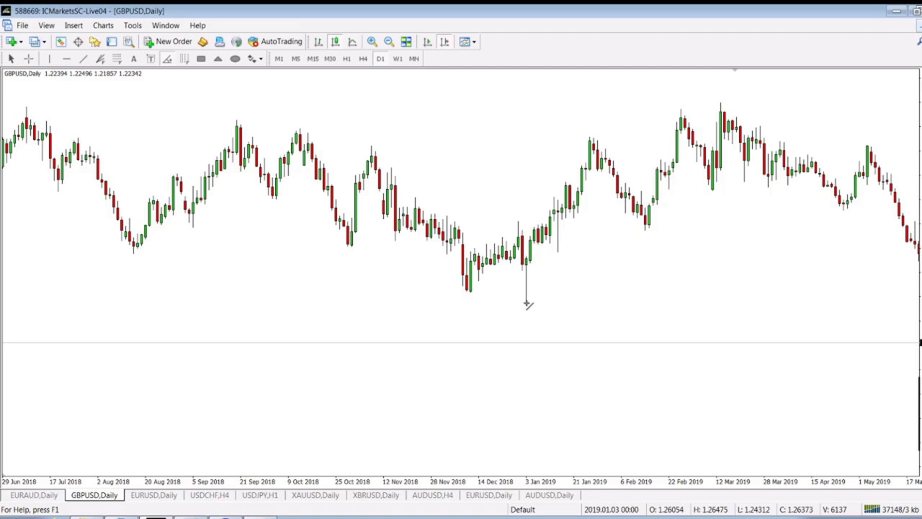
{"action": "left_click", "coordinate": [167, 60]}
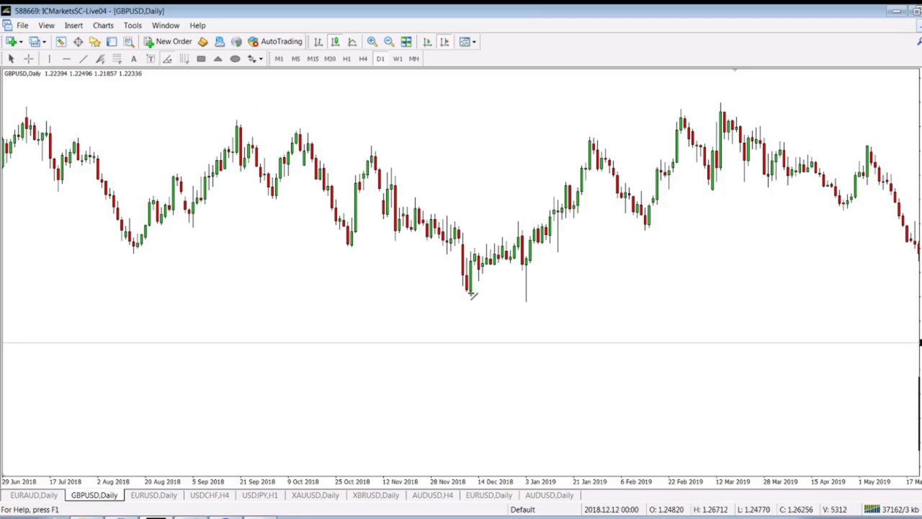
{"action": "left_click_drag", "start_coordinate": [469, 291], "coordinate": [225, 113]}
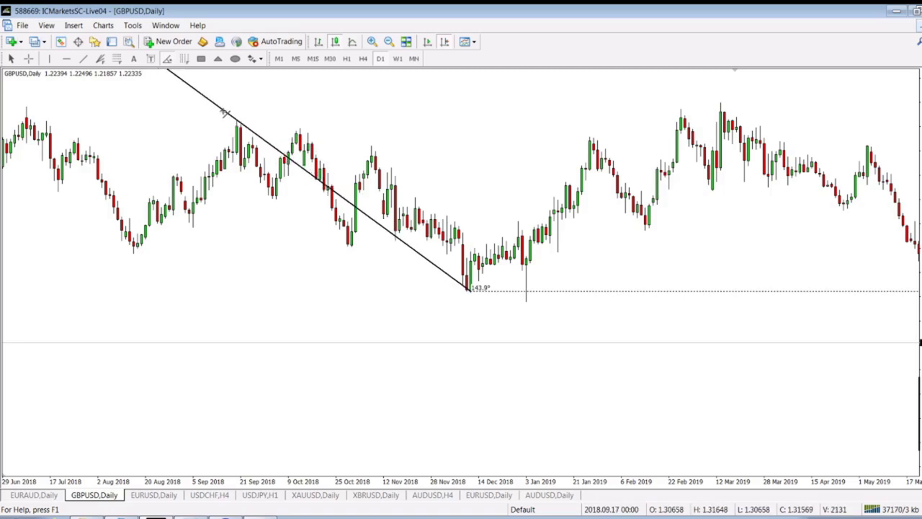
{"action": "left_click_drag", "start_coordinate": [225, 113], "coordinate": [224, 114]}
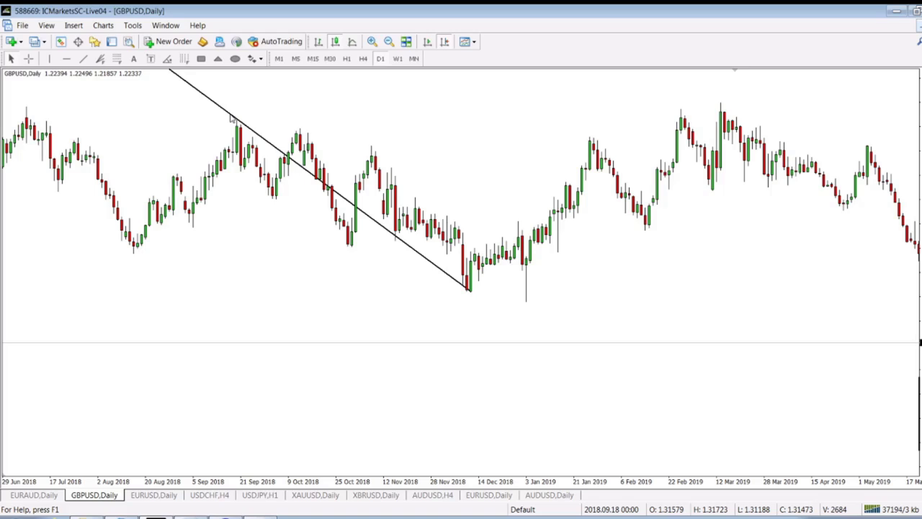
Step: Switch to Calculator, subtract 90 from the line's angle of 143.6, and minimise it
{"action": "left_click", "coordinate": [198, 518]}
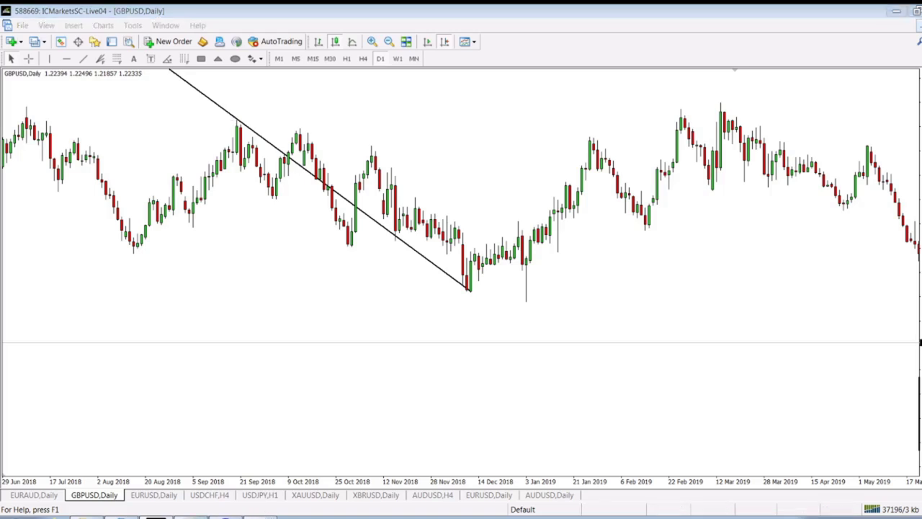
{"action": "type", "text": "143,"}
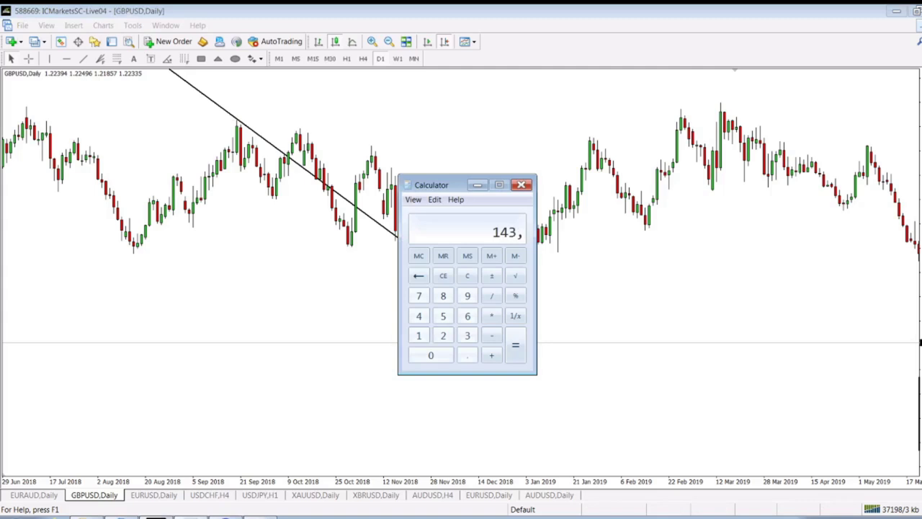
{"action": "type", "text": "690"}
{"action": "key", "text": "Return"}
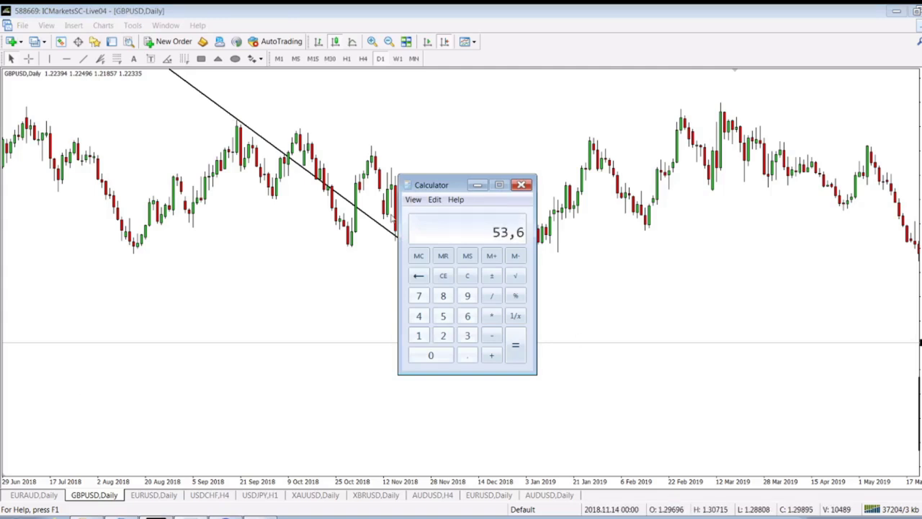
{"action": "left_click", "coordinate": [477, 186]}
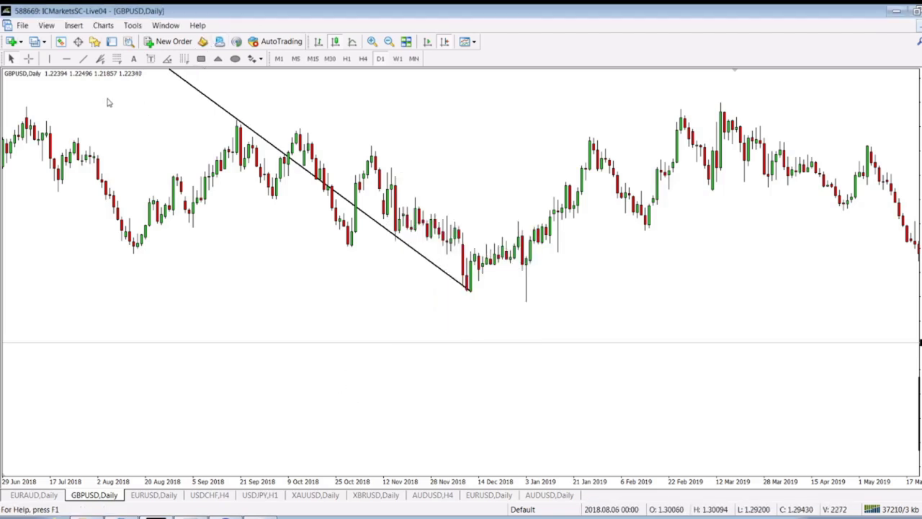
Step: Draw a second Trend By Angle line rising from the same December 2018 low and set its angle to 53.6 degrees
{"action": "left_click", "coordinate": [166, 59]}
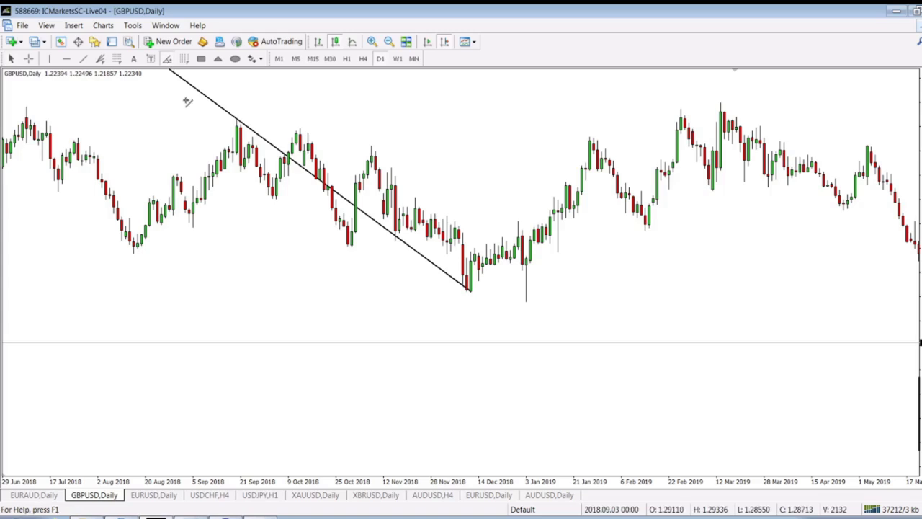
{"action": "left_click_drag", "start_coordinate": [470, 289], "coordinate": [597, 130]}
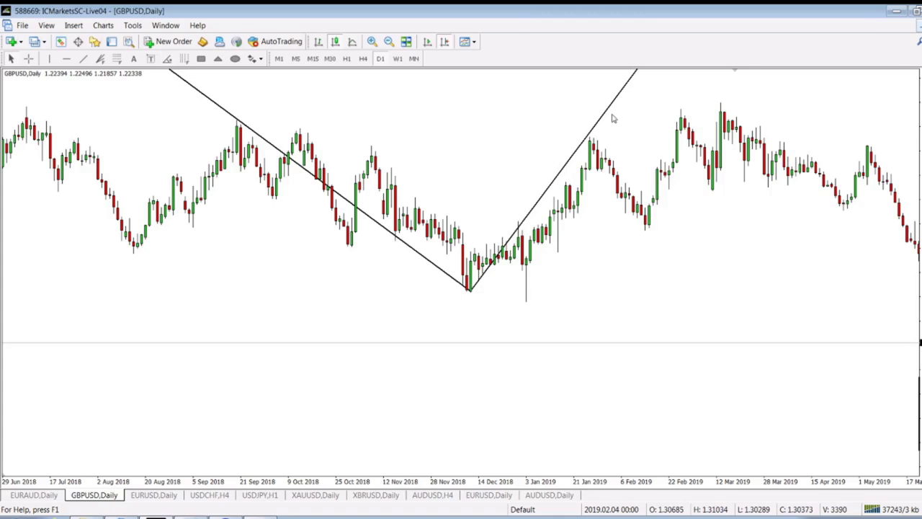
{"action": "right_click", "coordinate": [607, 114]}
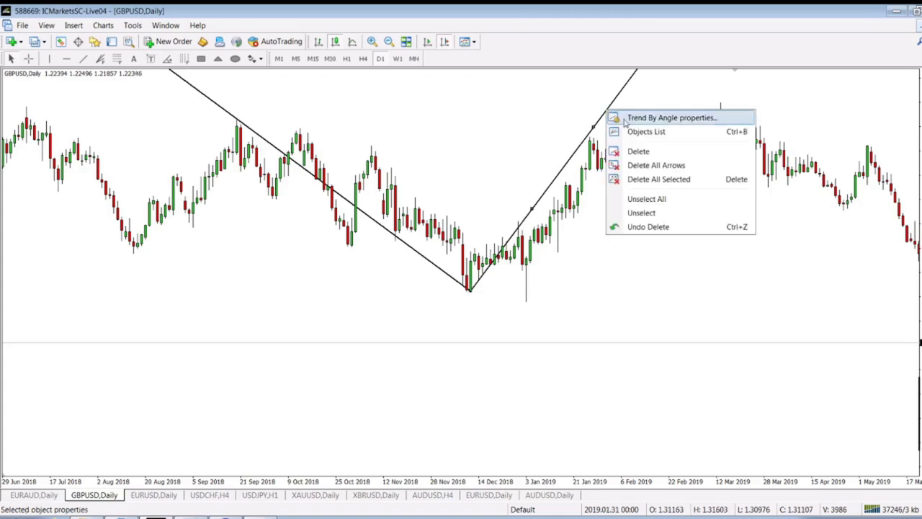
{"action": "left_click", "coordinate": [639, 119]}
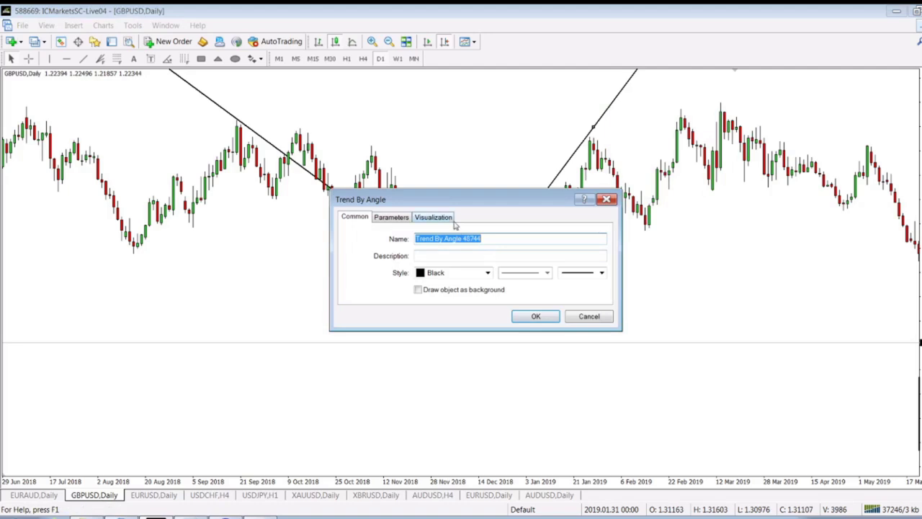
{"action": "left_click", "coordinate": [396, 219]}
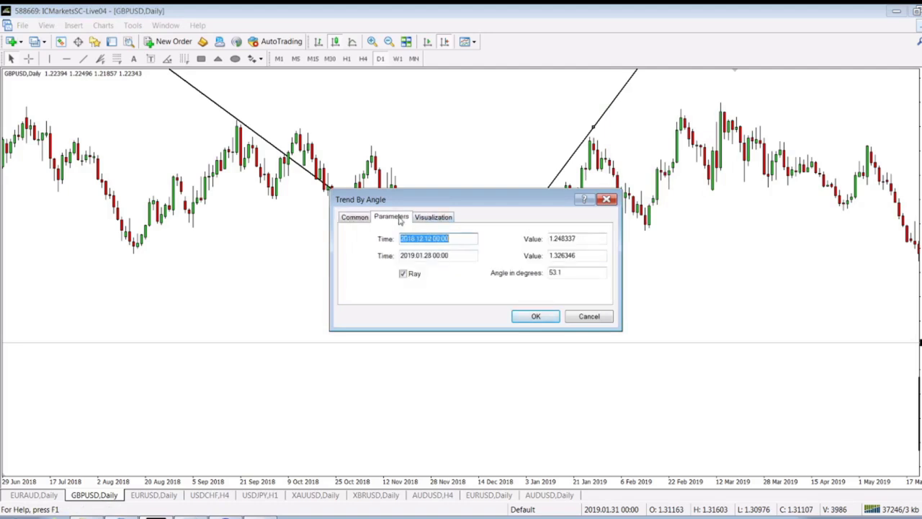
{"action": "left_click", "coordinate": [570, 273]}
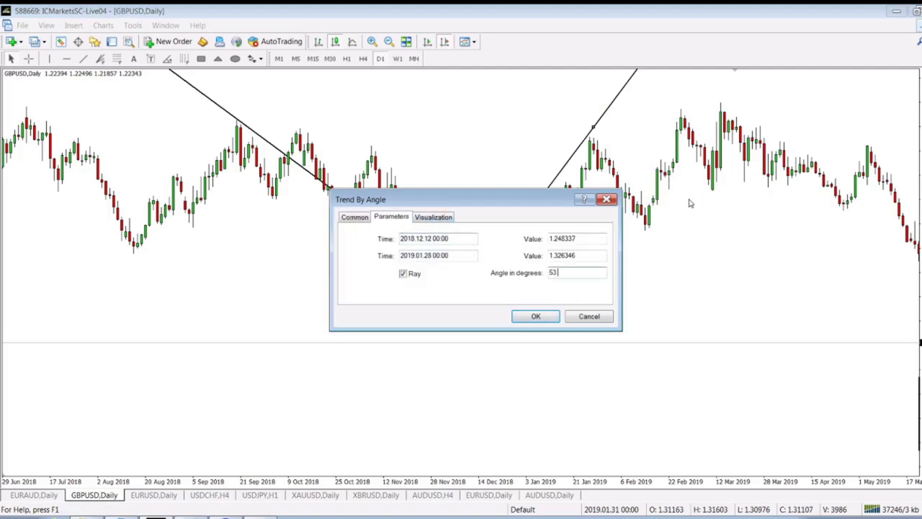
{"action": "type", "text": "6"}
{"action": "left_click", "coordinate": [536, 318]}
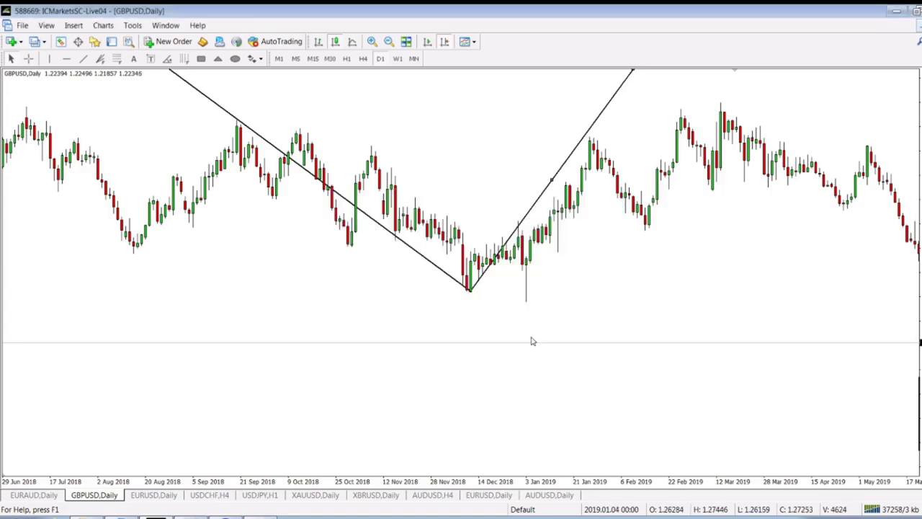
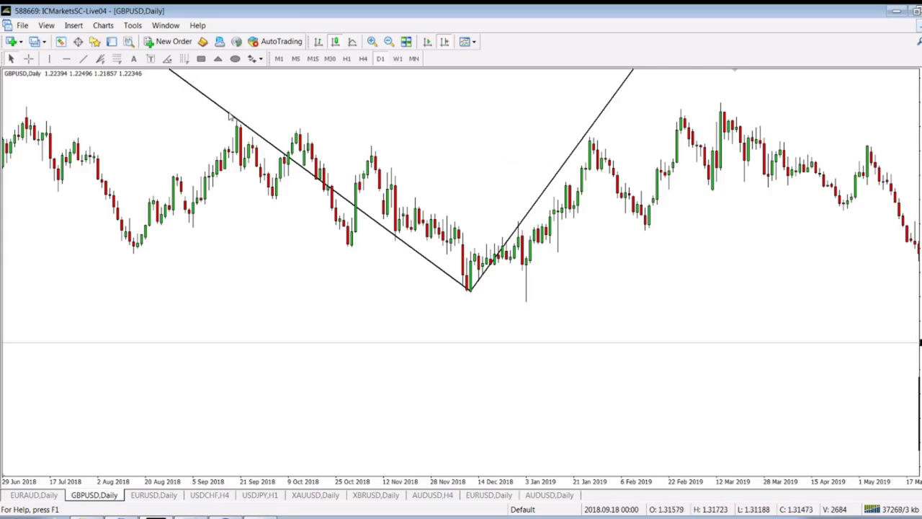
Step: Swing the falling angle line to the October 2018 swing high, and in Calculator subtract 90 from its angle of 136.3
{"action": "left_click_drag", "start_coordinate": [225, 113], "coordinate": [302, 133]}
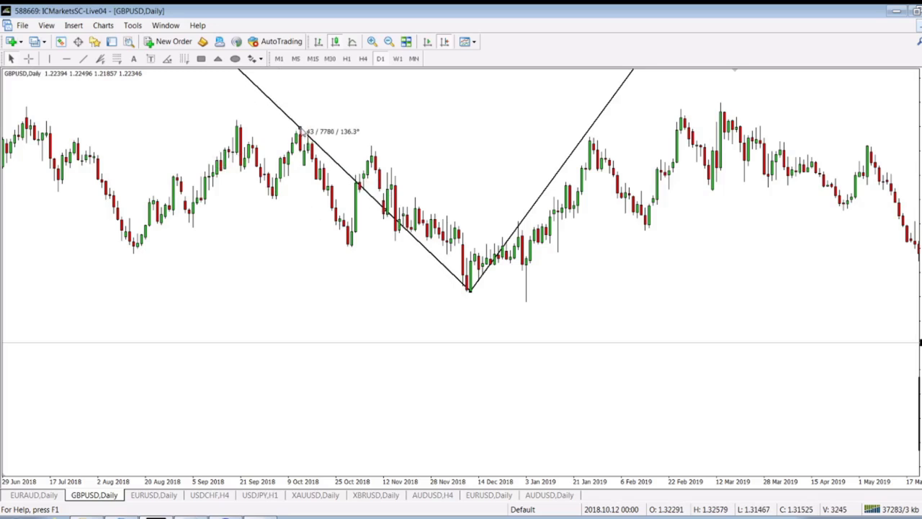
{"action": "left_click_drag", "start_coordinate": [302, 133], "coordinate": [301, 131]}
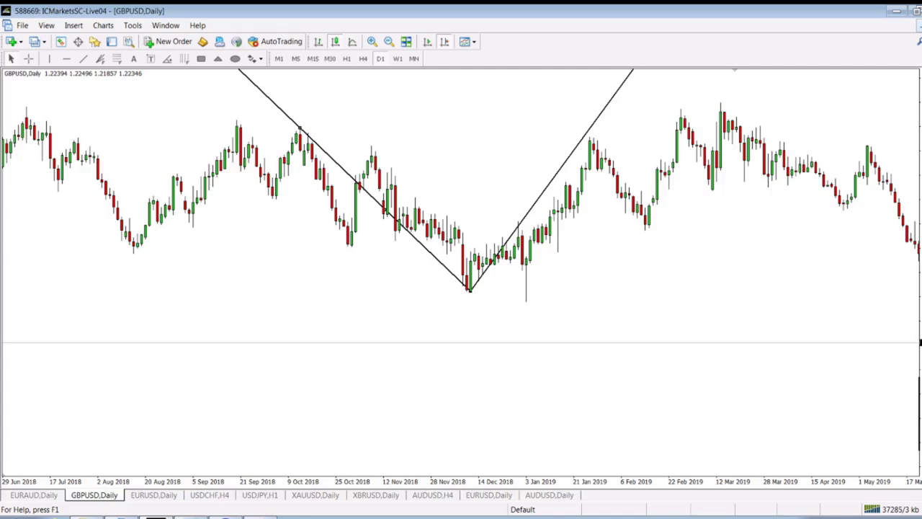
{"action": "key", "text": "alt+Tab"}
{"action": "key", "text": "Escape"}
{"action": "type", "text": "136,390"}
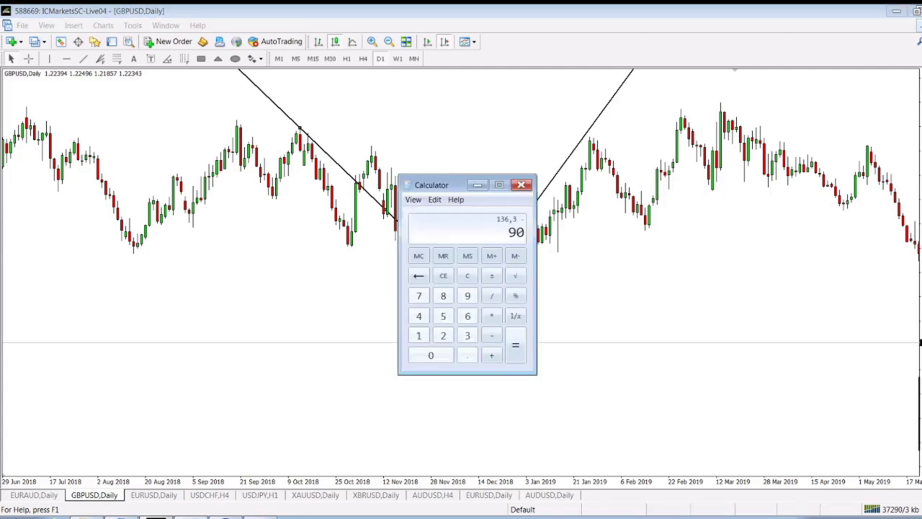
{"action": "key", "text": "Return"}
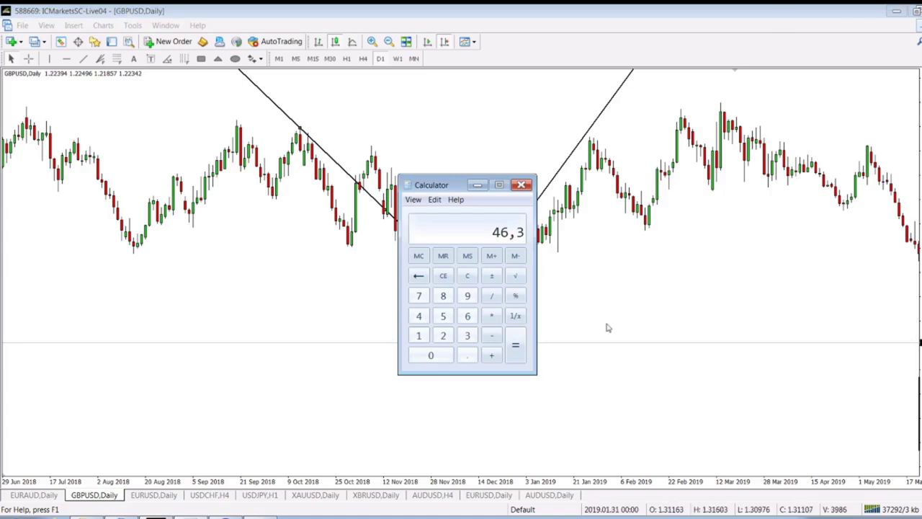
Step: Back on the chart, draw another rising Trend By Angle line from the December 2018 low and set its angle to 46.3 degrees
{"action": "left_click", "coordinate": [90, 10]}
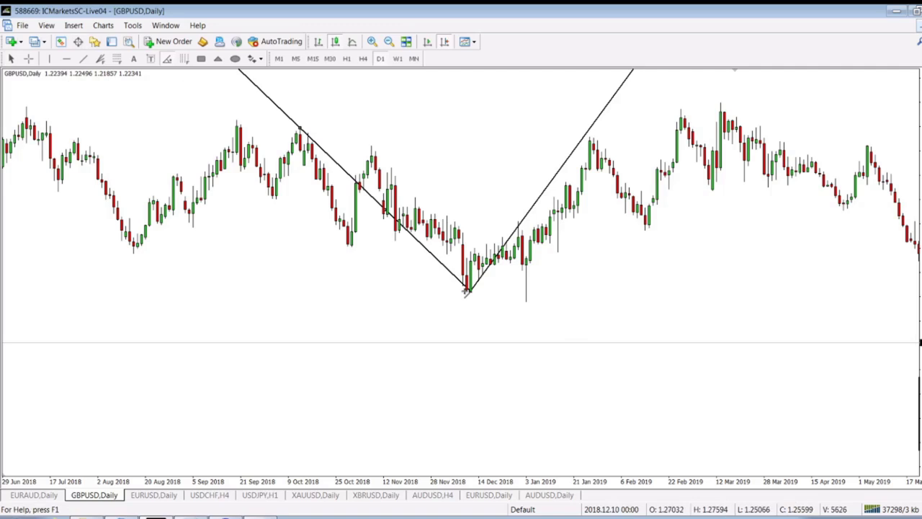
{"action": "left_click_drag", "start_coordinate": [470, 288], "coordinate": [631, 119]}
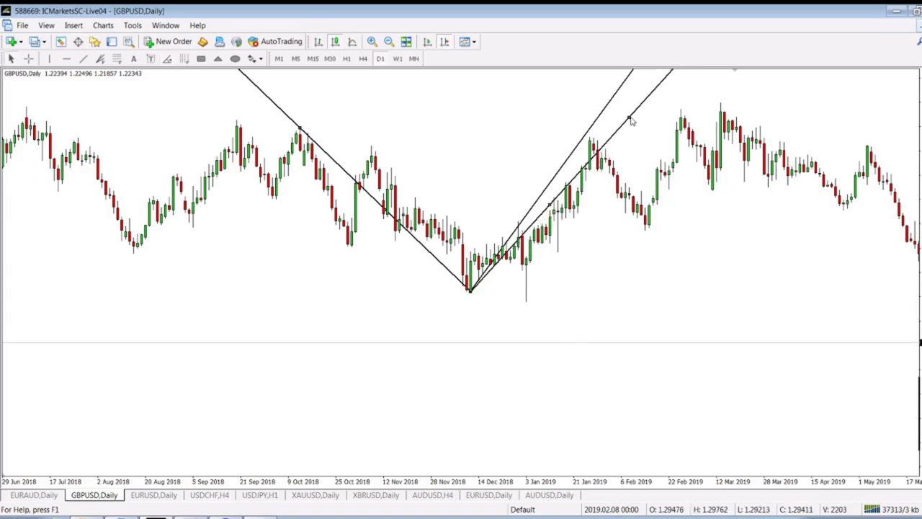
{"action": "right_click", "coordinate": [631, 120]}
{"action": "left_click", "coordinate": [699, 127]}
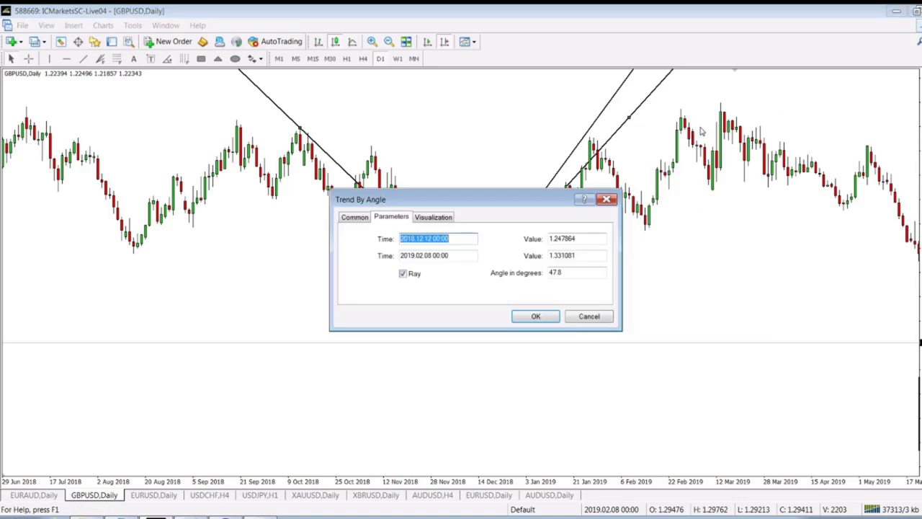
{"action": "double_click", "coordinate": [575, 274]}
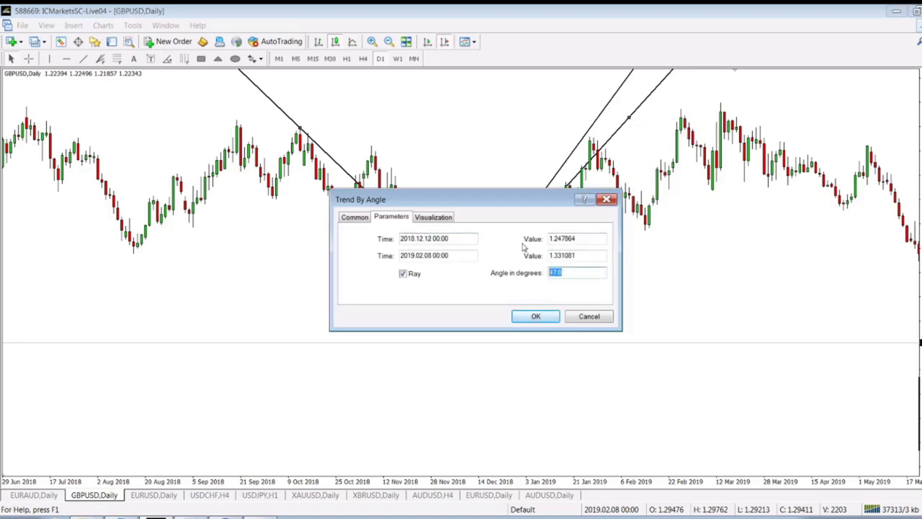
{"action": "type", "text": "46.3"}
{"action": "key", "text": "Return"}
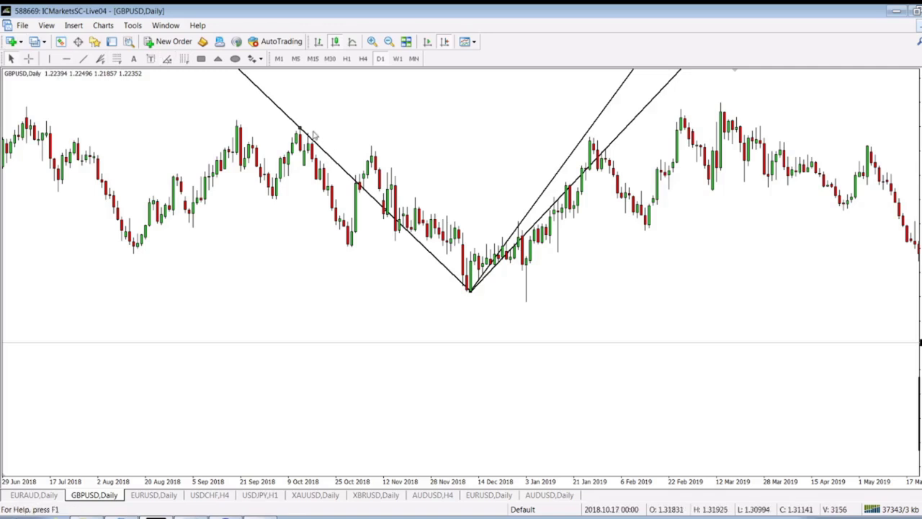
Step: Swing the falling angle line to the early November 2018 swing high, subtract 90 from 123.9 in Calculator, and minimise it
{"action": "left_click_drag", "start_coordinate": [299, 129], "coordinate": [371, 147]}
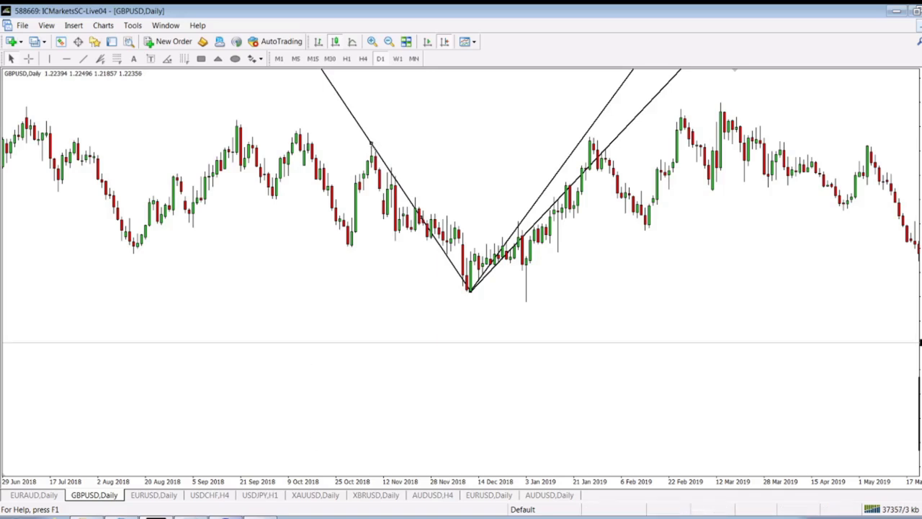
{"action": "type", "text": "1"}
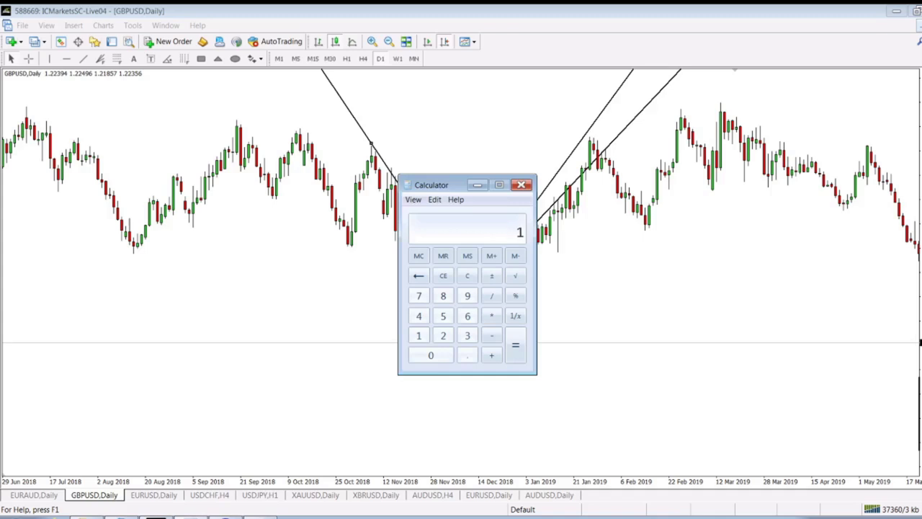
{"action": "type", "text": "23,990"}
{"action": "key", "text": "Return"}
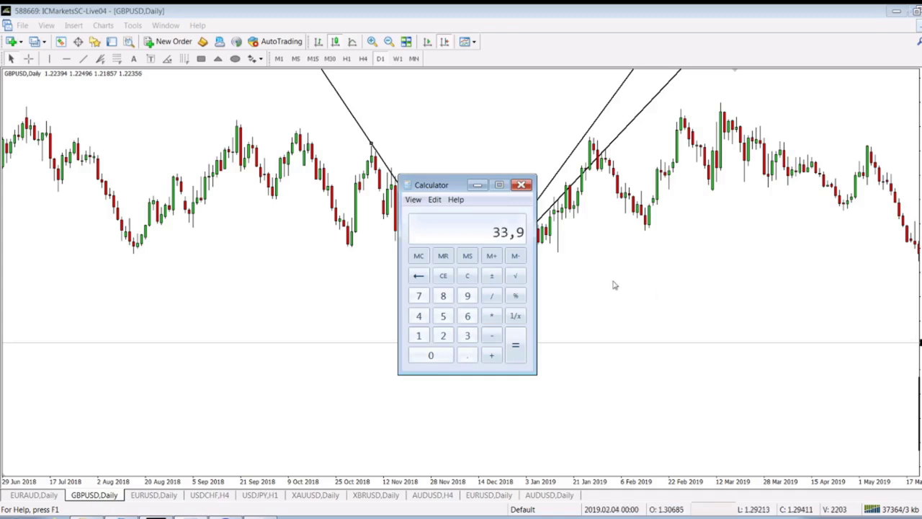
{"action": "left_click", "coordinate": [478, 186]}
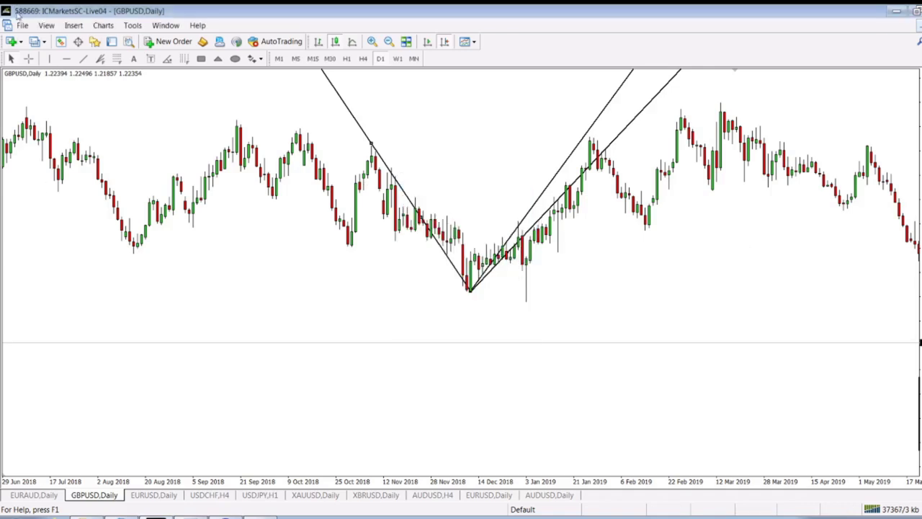
Step: Draw a shallower rising Trend By Angle line from the December 2018 low and set its angle to 33.9 degrees
{"action": "left_click", "coordinate": [167, 58]}
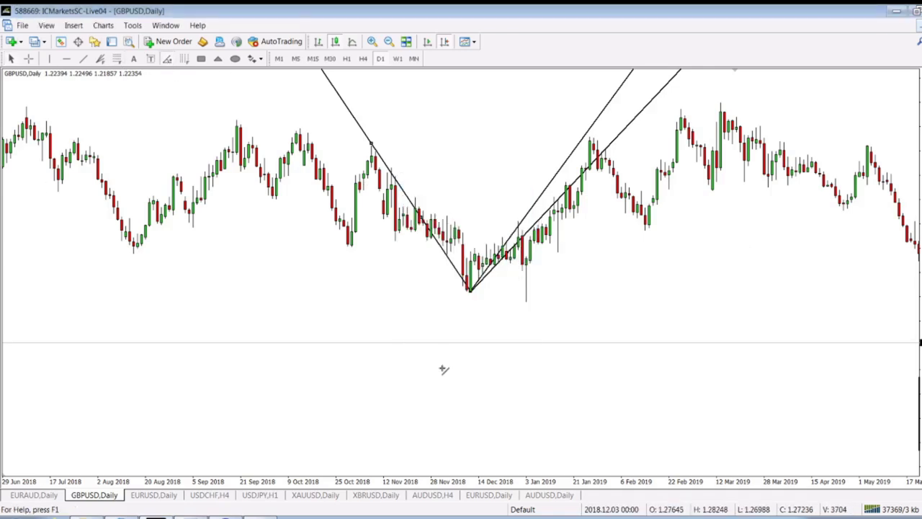
{"action": "left_click_drag", "start_coordinate": [471, 290], "coordinate": [626, 194]}
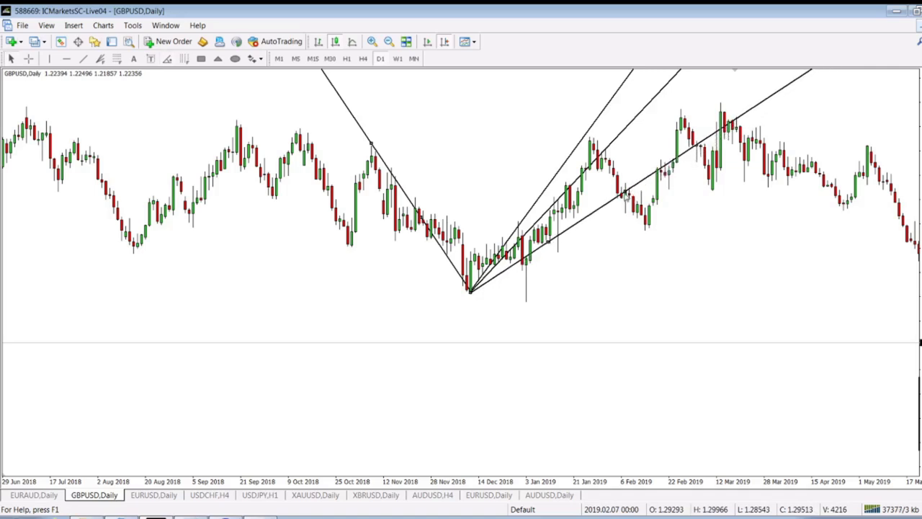
{"action": "right_click", "coordinate": [549, 247]}
{"action": "left_click", "coordinate": [576, 250]}
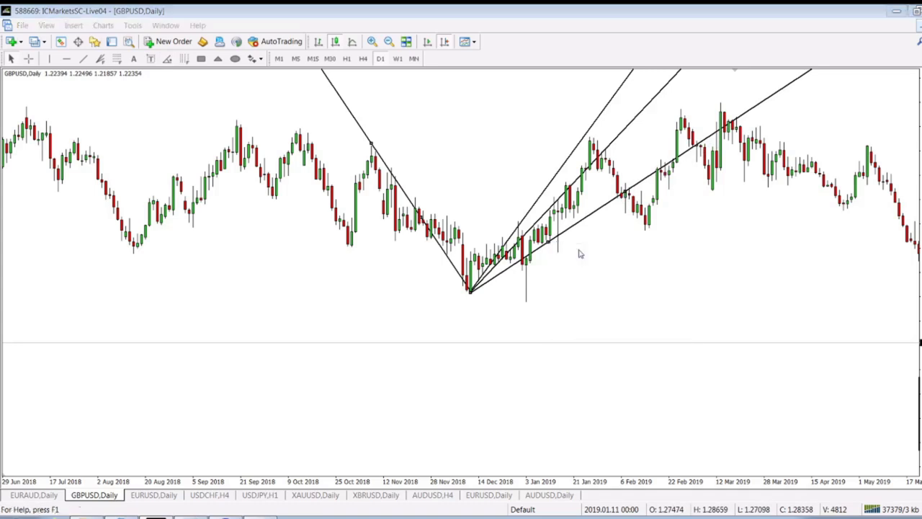
{"action": "left_click", "coordinate": [576, 271]}
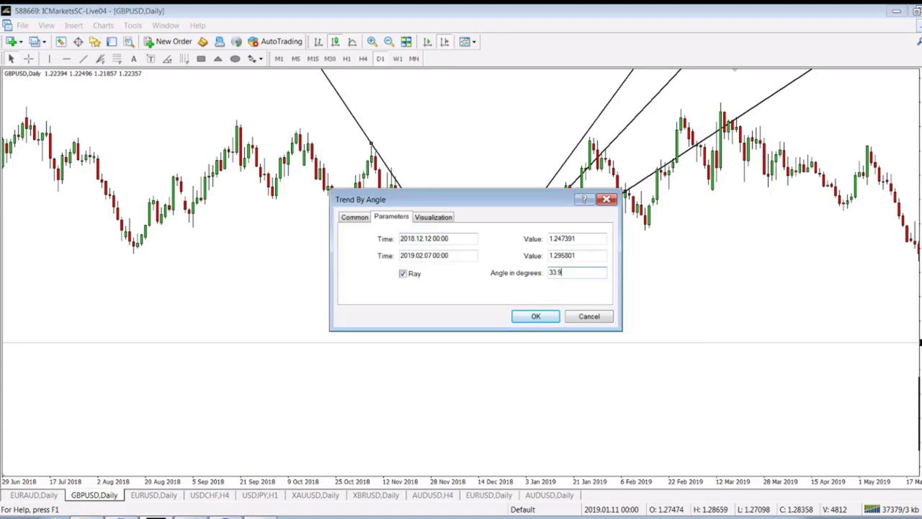
{"action": "key", "text": "Return"}
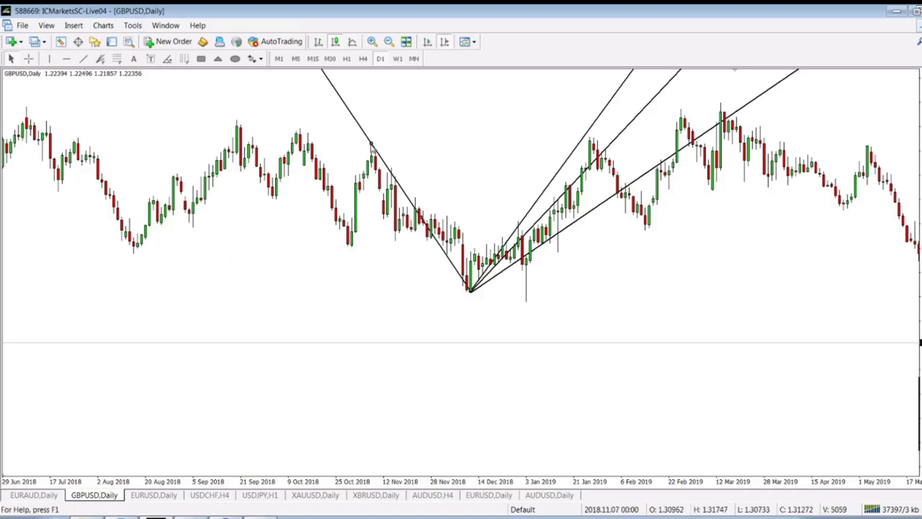
Step: Swing the falling angle line to the 14 November 2018 high, subtract 90 from 122.8 in Calculator, and minimise it
{"action": "left_click_drag", "start_coordinate": [372, 144], "coordinate": [391, 169]}
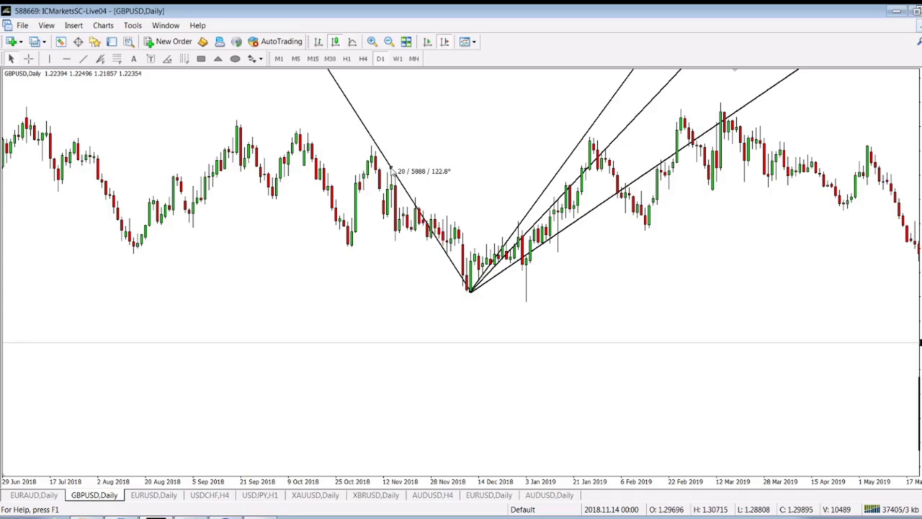
{"action": "left_click_drag", "start_coordinate": [392, 171], "coordinate": [392, 171]}
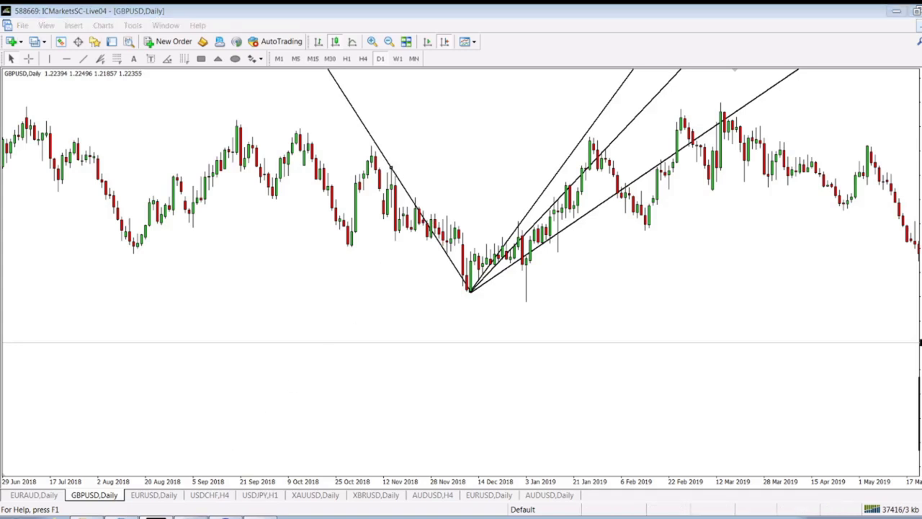
{"action": "left_click", "coordinate": [196, 518]}
{"action": "key", "text": "Escape"}
{"action": "type", "text": "122,8"}
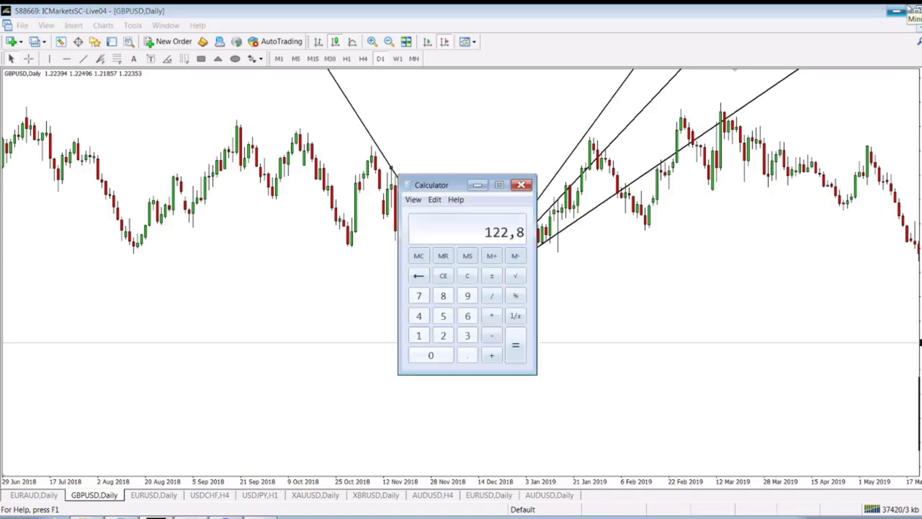
{"action": "type", "text": "90"}
{"action": "key", "text": "Return"}
{"action": "left_click", "coordinate": [477, 185]}
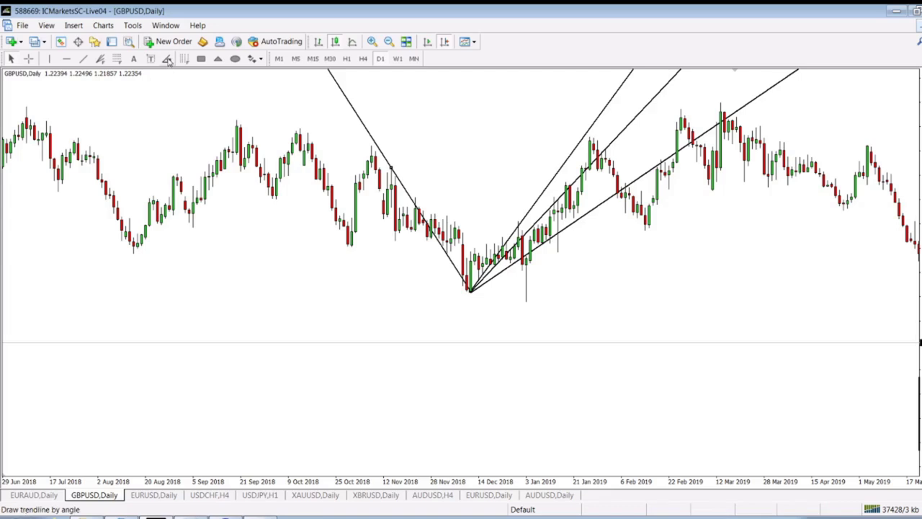
Step: Draw a fourth rising Trend By Angle line from the December 2018 low and set its angle to the calculated 32.8 degrees
{"action": "mouse_move", "coordinate": [472, 290]}
{"action": "left_mouse_down"}
{"action": "mouse_move", "coordinate": [691, 183]}
{"action": "mouse_move", "coordinate": [755, 174]}
{"action": "left_mouse_up"}
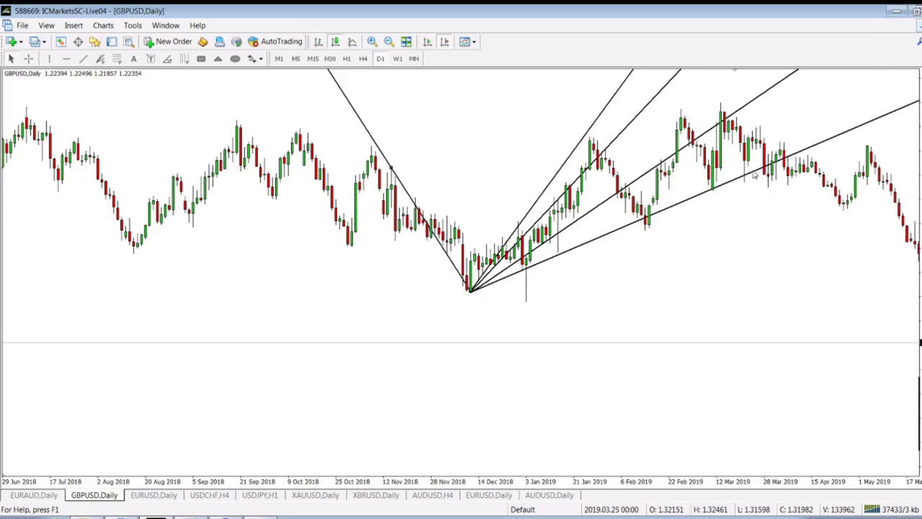
{"action": "right_click", "coordinate": [755, 173]}
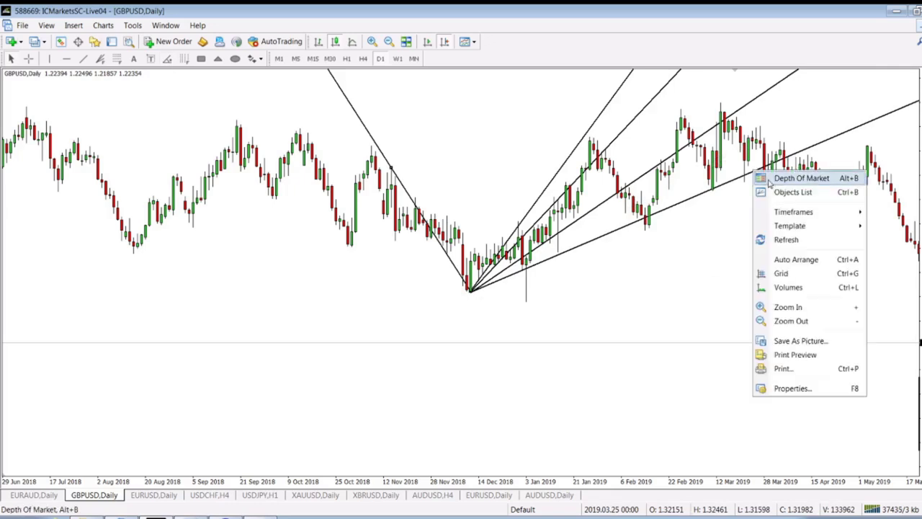
{"action": "left_click", "coordinate": [741, 181]}
{"action": "right_click", "coordinate": [741, 182]}
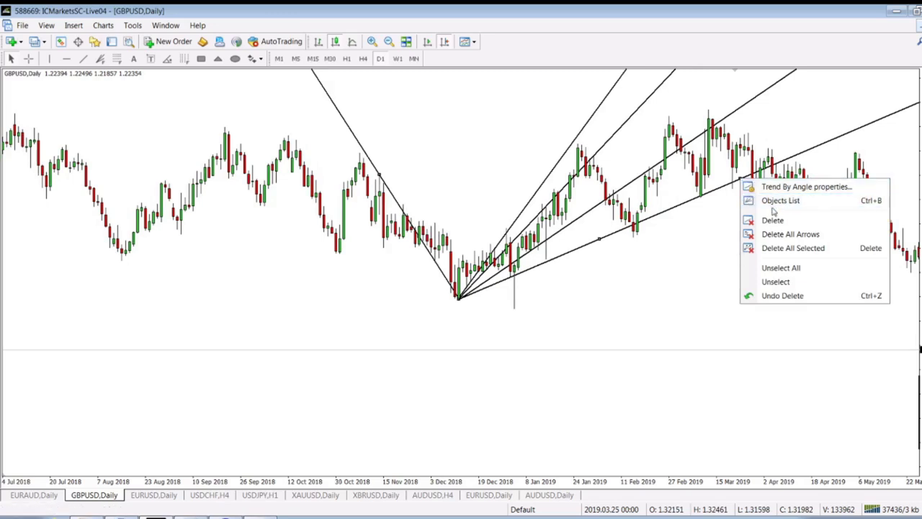
{"action": "left_click", "coordinate": [798, 189]}
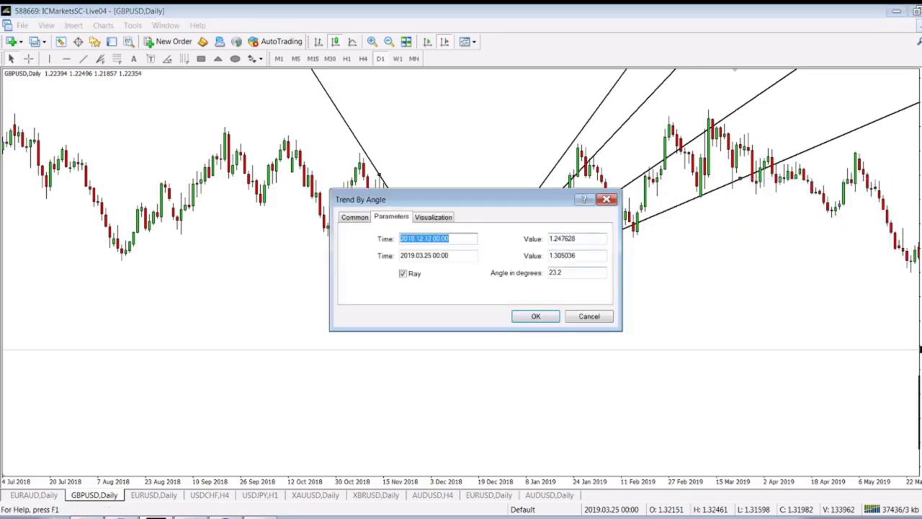
{"action": "key", "text": "alt+Tab"}
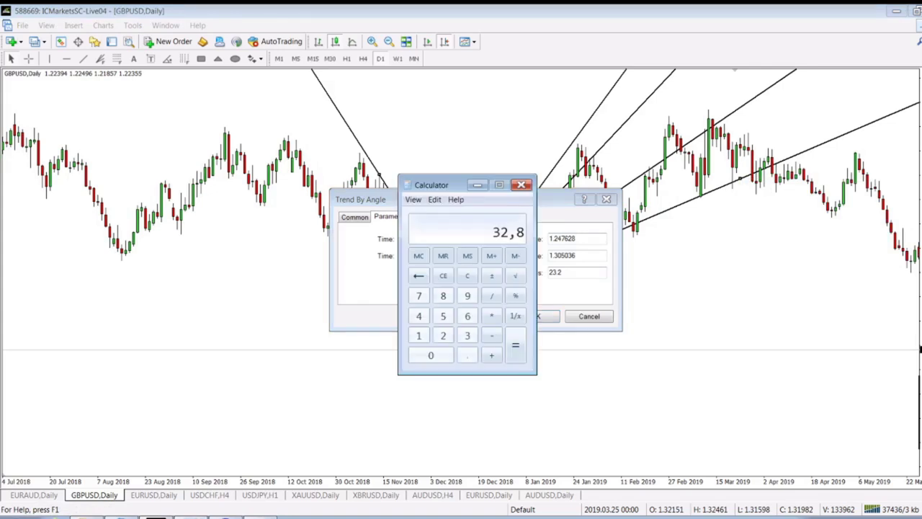
{"action": "key", "text": "alt+Tab"}
{"action": "left_click_drag", "start_coordinate": [570, 273], "coordinate": [543, 273]}
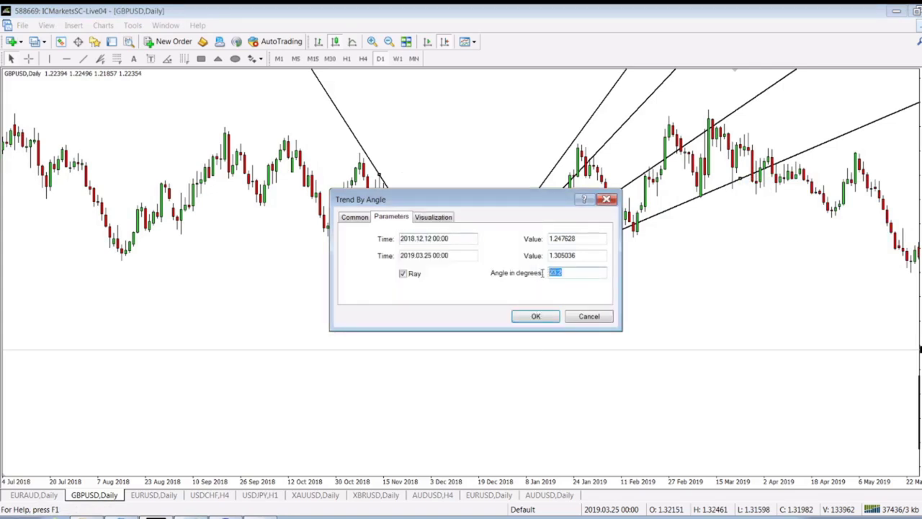
{"action": "type", "text": "3"}
{"action": "key", "text": "Return"}
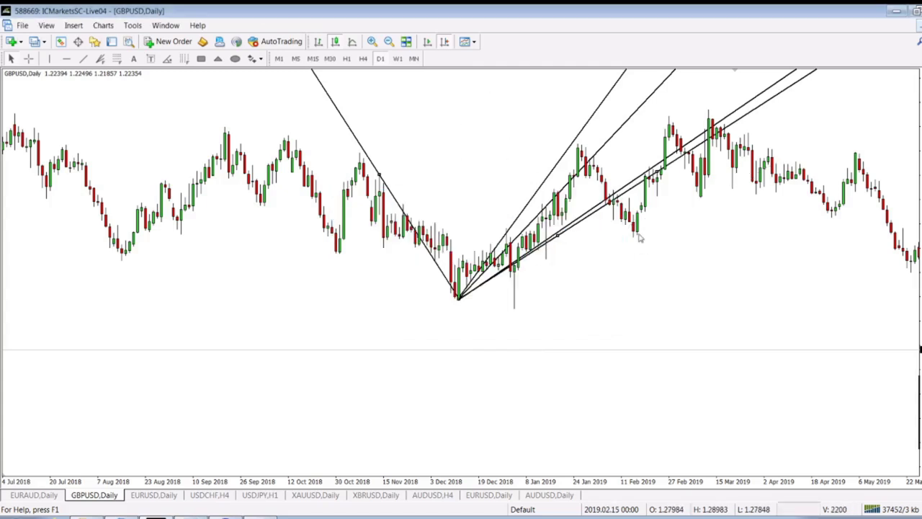
{"action": "left_click_drag", "start_coordinate": [559, 238], "coordinate": [559, 241]}
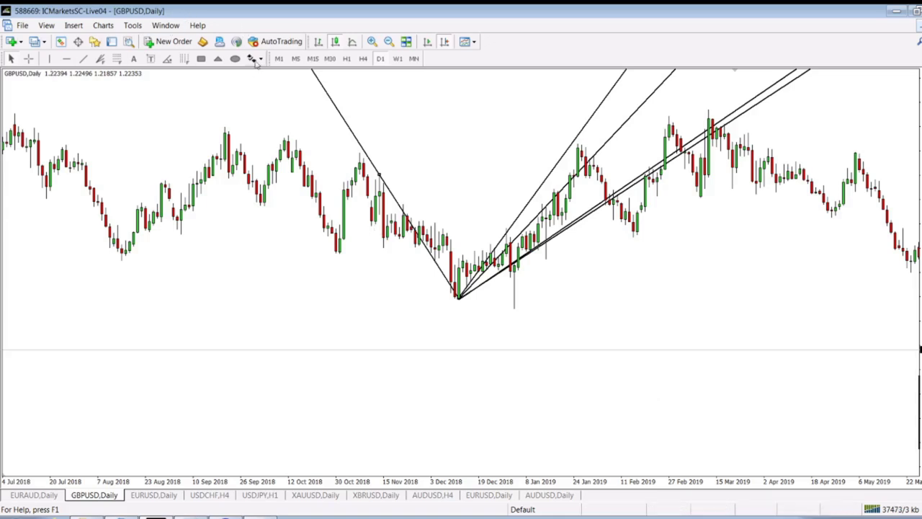
Step: Draw two perpendicular Trend By Angle lines from the December 2018 low, one through the early December high and one rising gently towards May 2019
{"action": "left_click", "coordinate": [184, 58]}
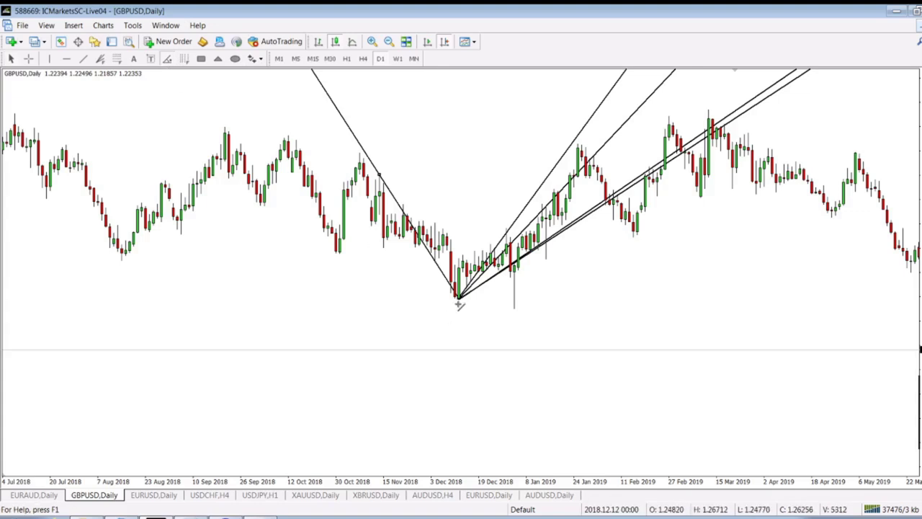
{"action": "left_click_drag", "start_coordinate": [459, 298], "coordinate": [447, 229]}
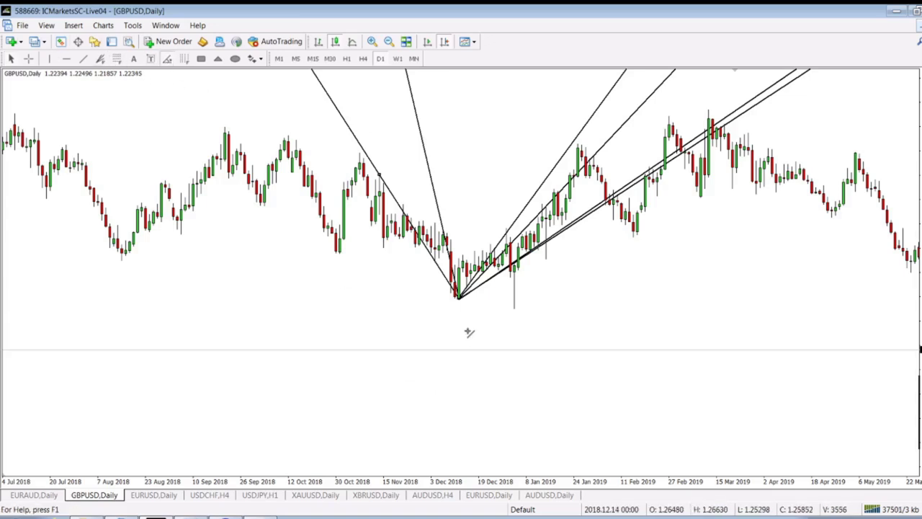
{"action": "left_click_drag", "start_coordinate": [458, 297], "coordinate": [774, 231]}
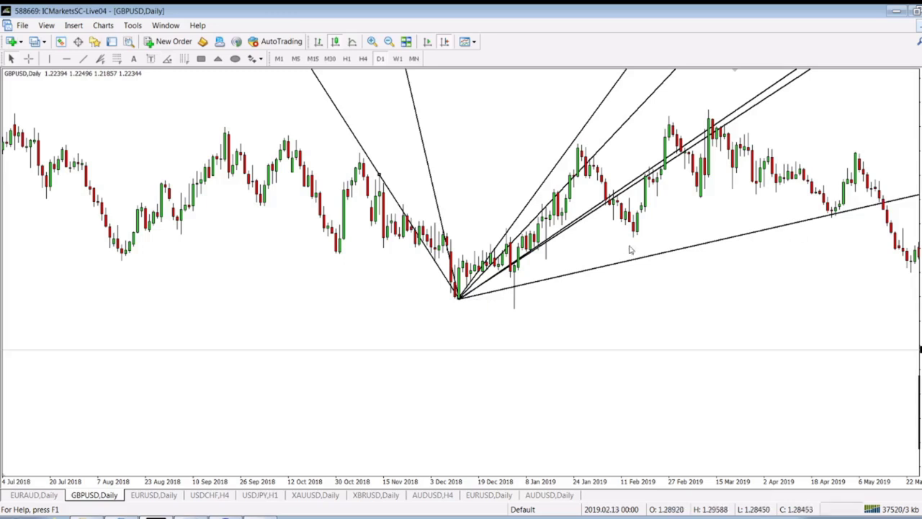
{"action": "scroll", "coordinate": [757, 294], "scroll_direction": "down", "scroll_amount": 5}
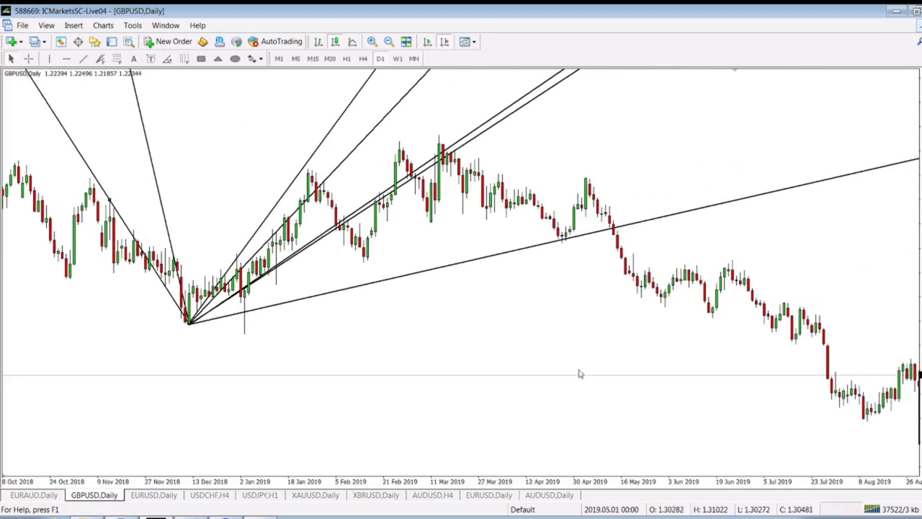
{"action": "scroll", "coordinate": [339, 364], "scroll_direction": "up", "scroll_amount": 2}
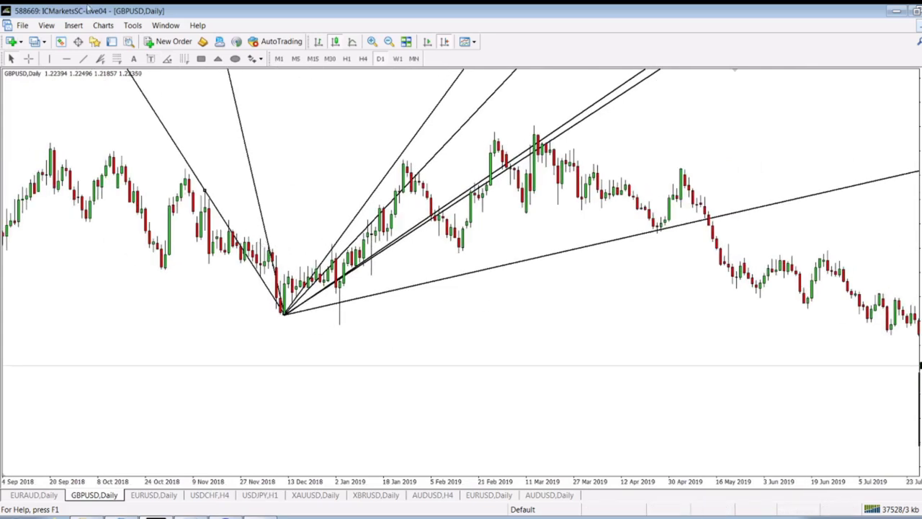
Step: Draw a falling Trend By Angle line at about 107.3 degrees from the December 2018 low, between the two existing falling lines
{"action": "left_click", "coordinate": [170, 61]}
{"action": "left_click_drag", "start_coordinate": [283, 312], "coordinate": [250, 201]}
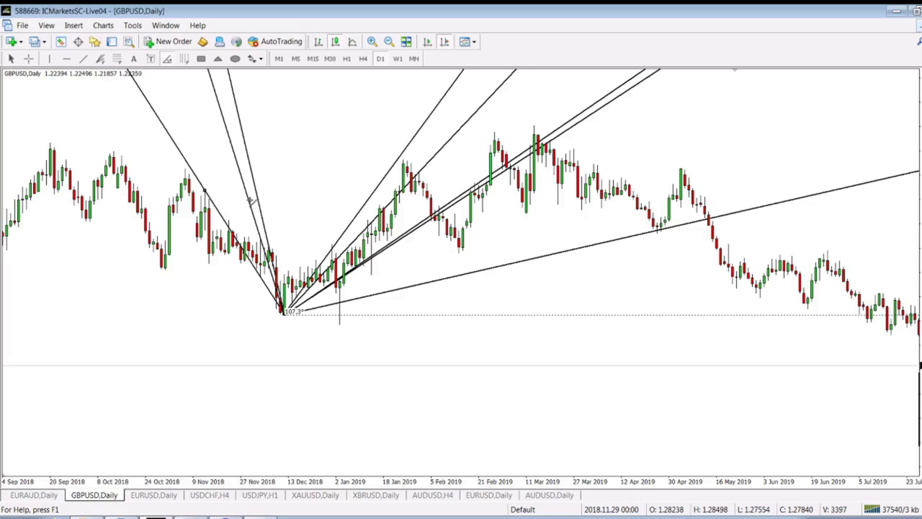
{"action": "left_click_drag", "start_coordinate": [250, 202], "coordinate": [250, 202]}
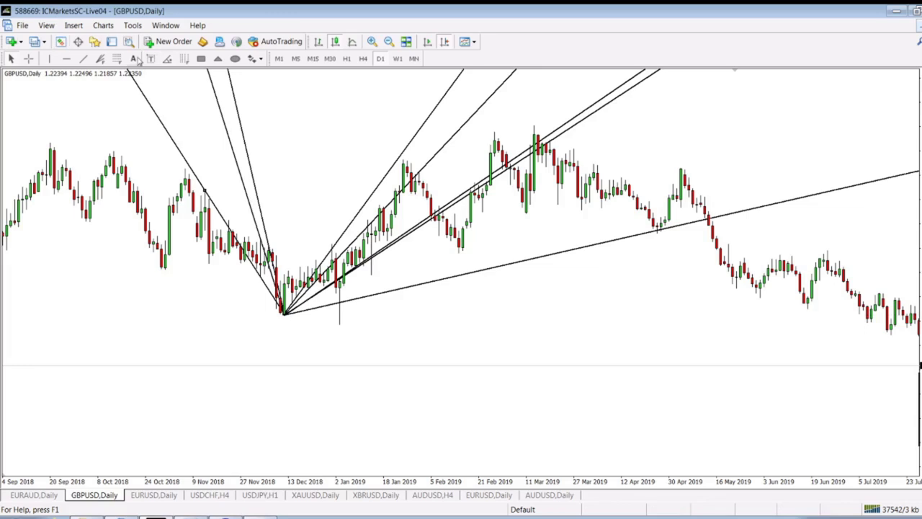
Step: Draw a rising Trend By Angle line from the December 2018 low towards May 2019 and set its angle to 17.3 degrees
{"action": "left_click", "coordinate": [167, 59]}
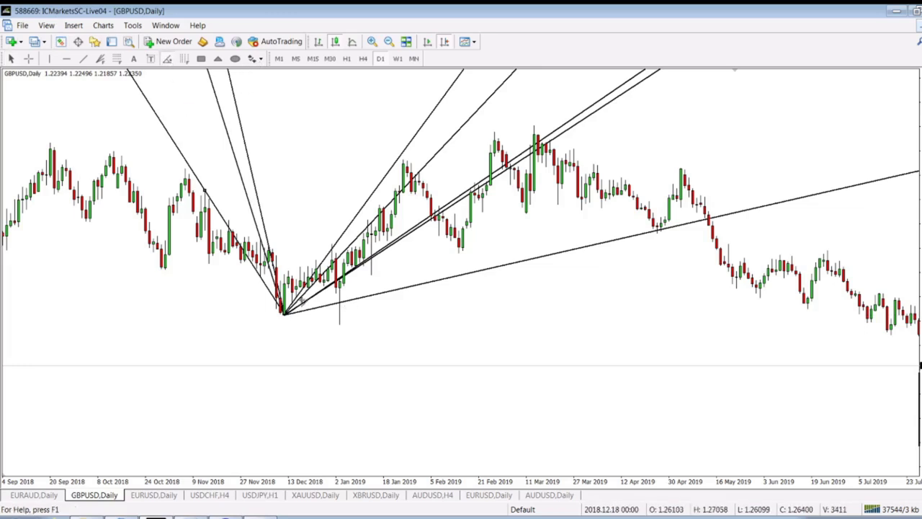
{"action": "left_click_drag", "start_coordinate": [285, 315], "coordinate": [744, 148]}
{"action": "left_click_drag", "start_coordinate": [755, 163], "coordinate": [763, 172]}
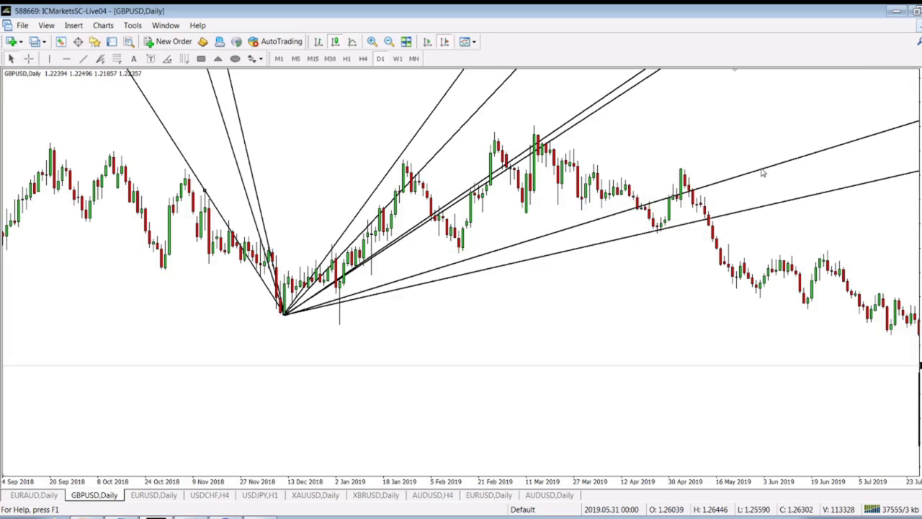
{"action": "right_click", "coordinate": [762, 171]}
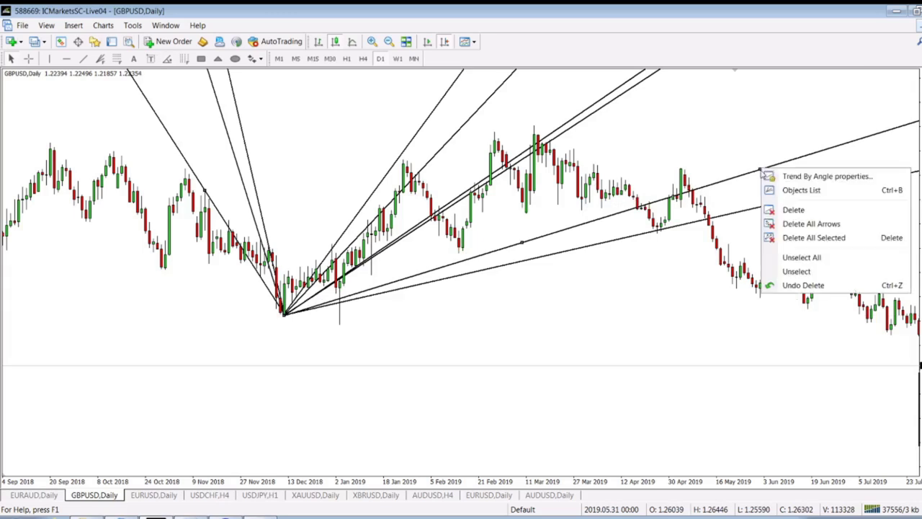
{"action": "left_click", "coordinate": [829, 180]}
{"action": "left_click", "coordinate": [576, 272]}
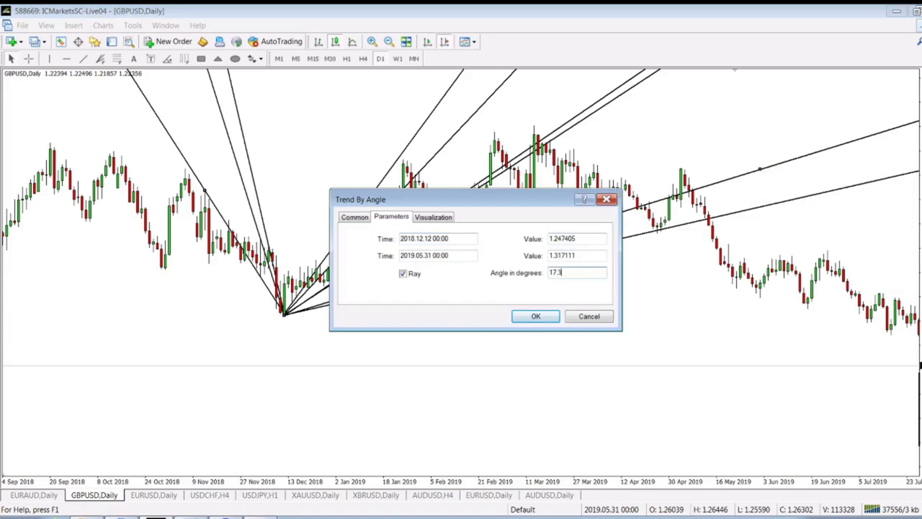
{"action": "left_click", "coordinate": [535, 317]}
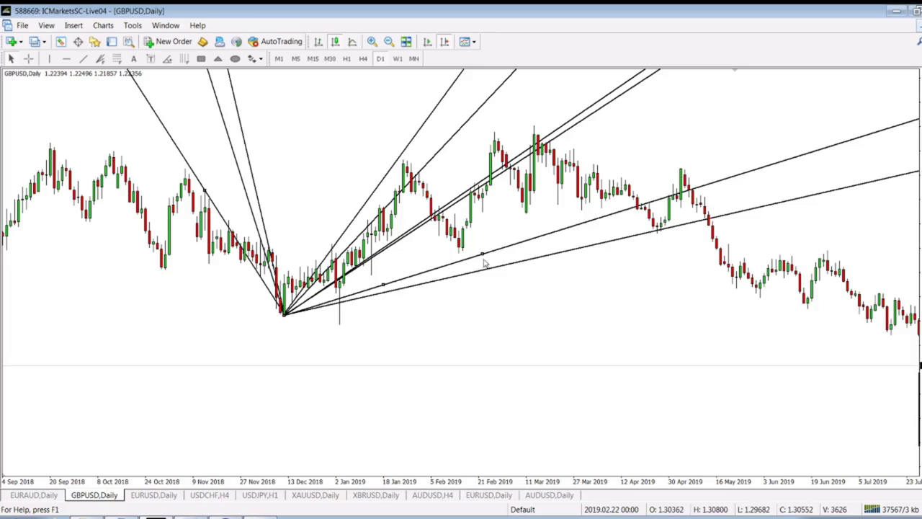
{"action": "left_click_drag", "start_coordinate": [484, 262], "coordinate": [485, 258]}
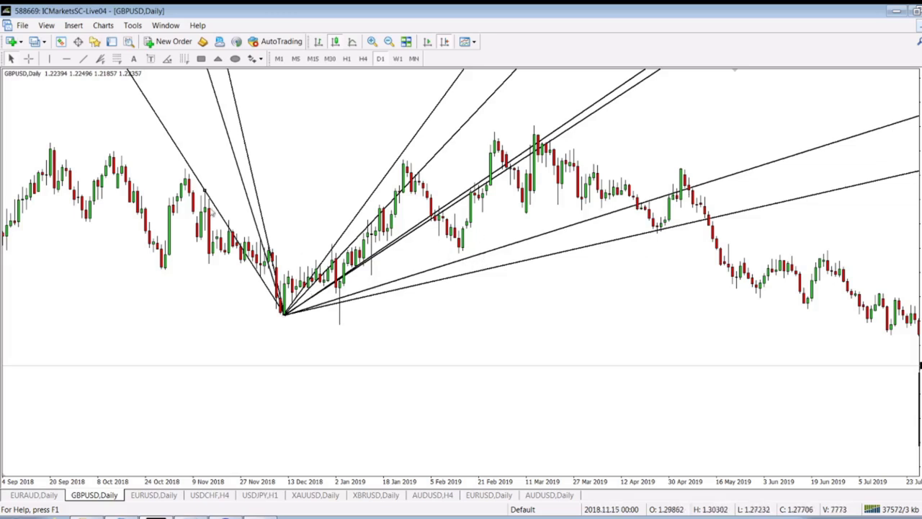
Step: Draw a near-vertical Trend By Angle line from the December 2018 low, plus its perpendicular rising gently at about 4 degrees
{"action": "left_click", "coordinate": [166, 58]}
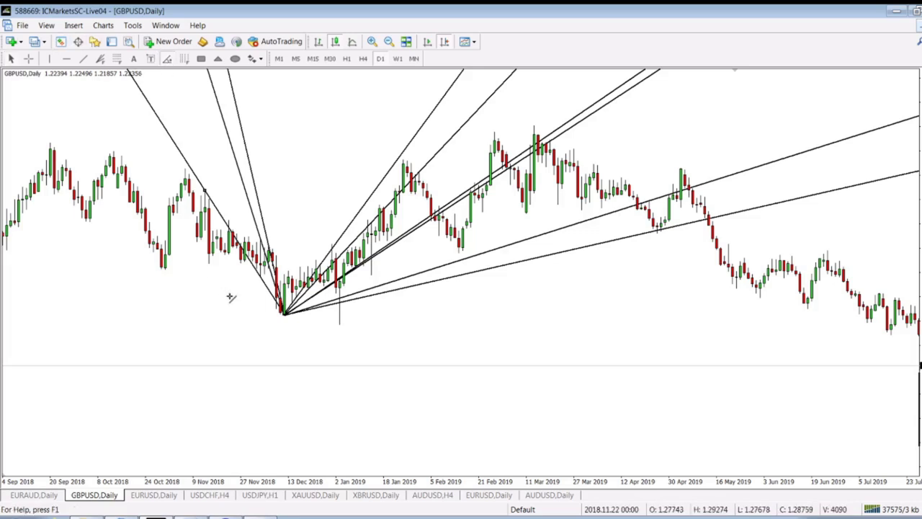
{"action": "left_click_drag", "start_coordinate": [283, 315], "coordinate": [275, 207]}
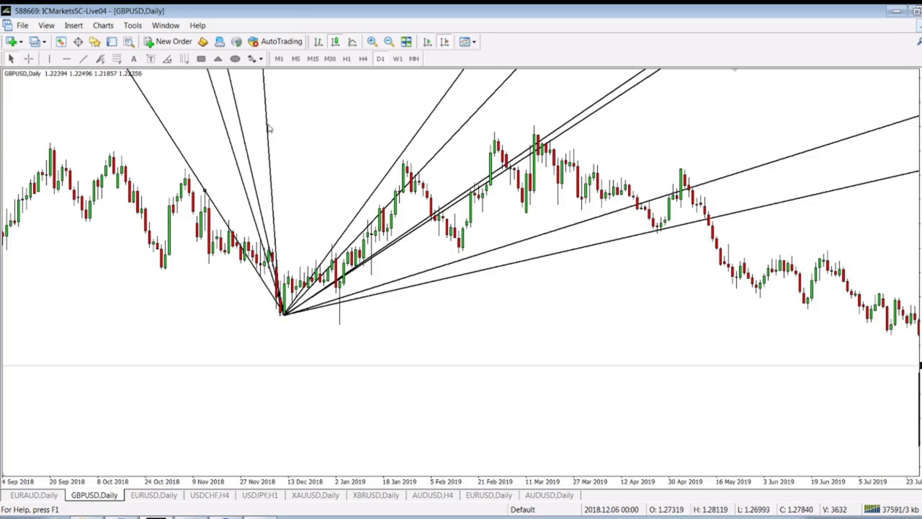
{"action": "left_click", "coordinate": [166, 59]}
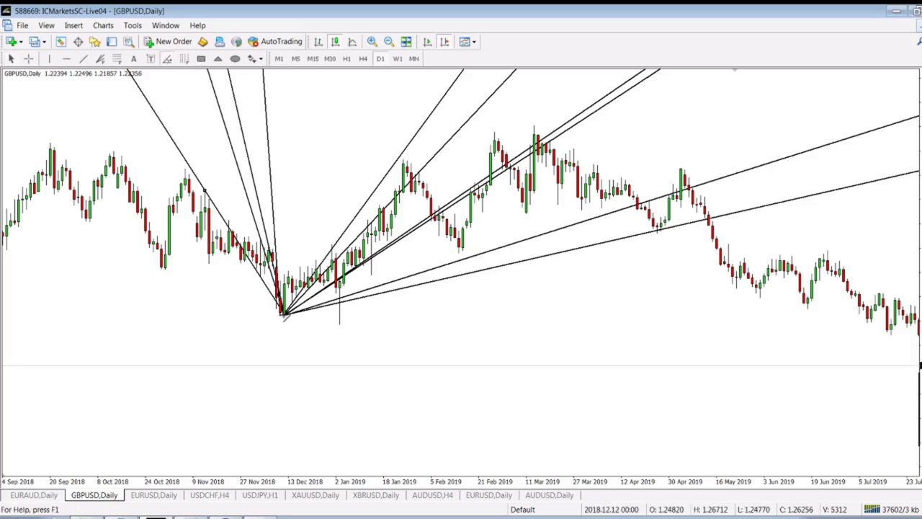
{"action": "left_click_drag", "start_coordinate": [284, 314], "coordinate": [608, 273]}
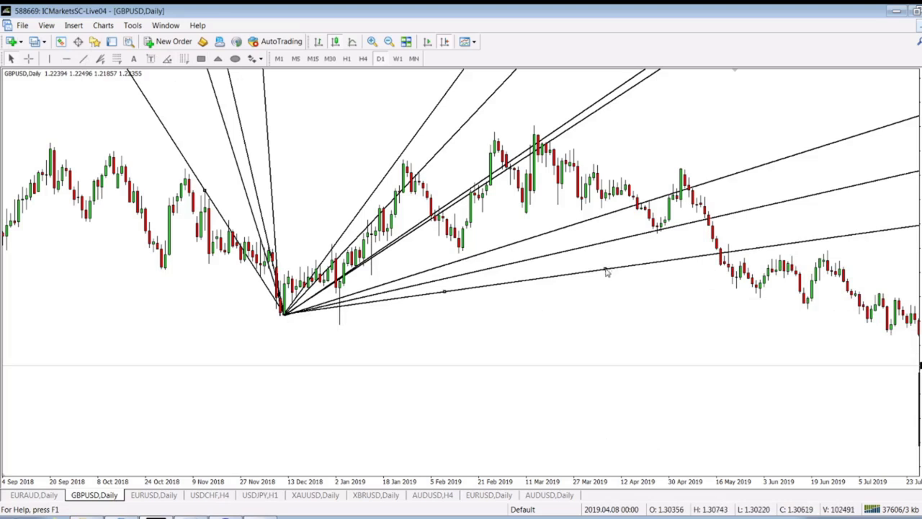
{"action": "right_click", "coordinate": [609, 271]}
{"action": "left_click", "coordinate": [649, 274]}
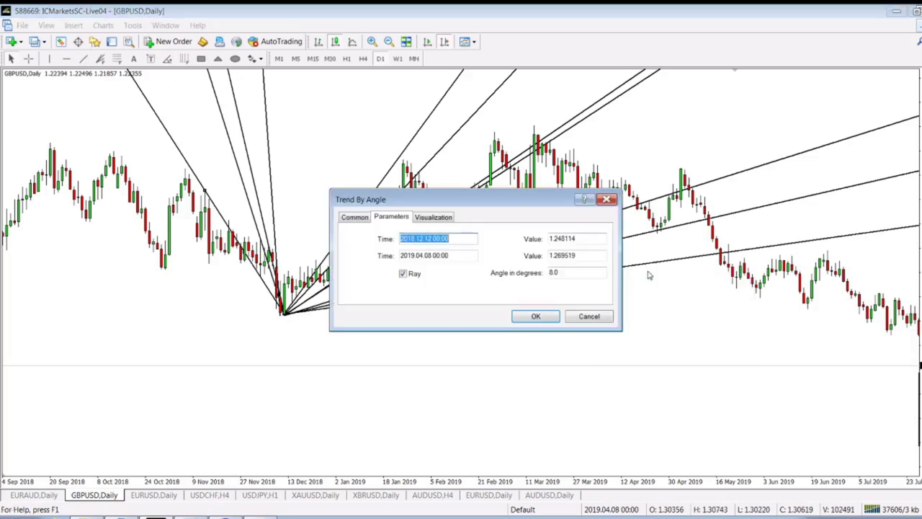
{"action": "double_click", "coordinate": [572, 272]}
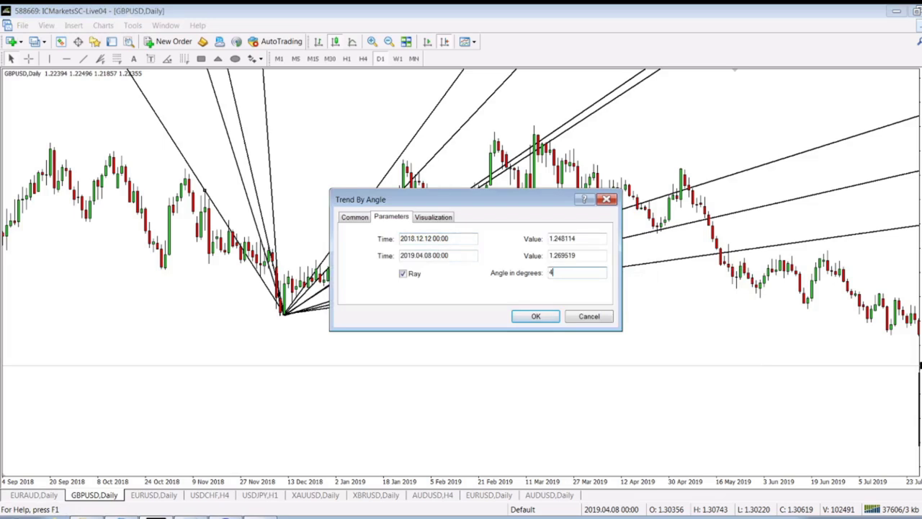
{"action": "key", "text": "Return"}
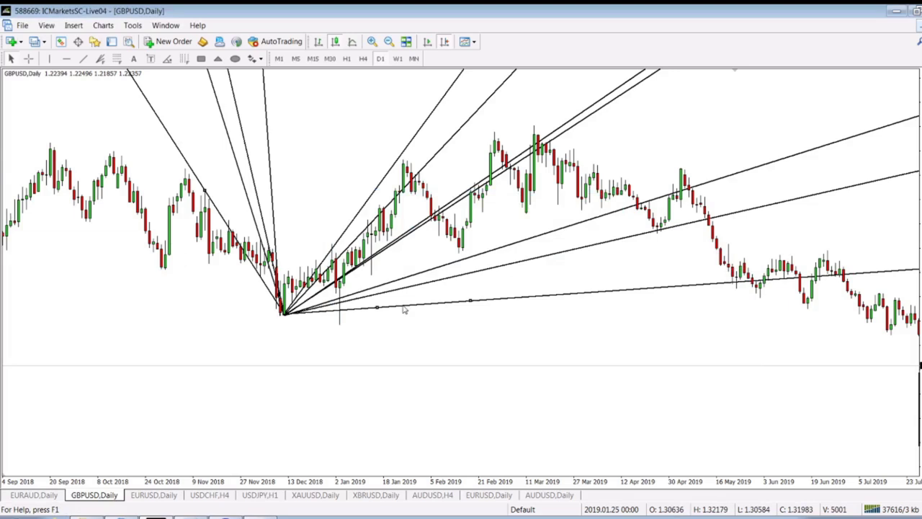
{"action": "double_click", "coordinate": [474, 305]}
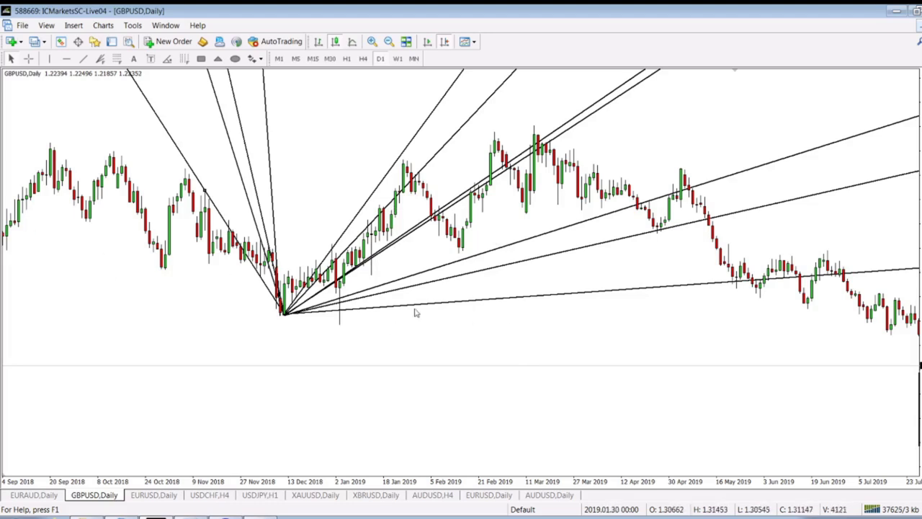
Step: Examine how price meets the lines fanning out from the December 2018 low through the rest of 2019
{"action": "left_click_drag", "start_coordinate": [613, 363], "coordinate": [313, 353]}
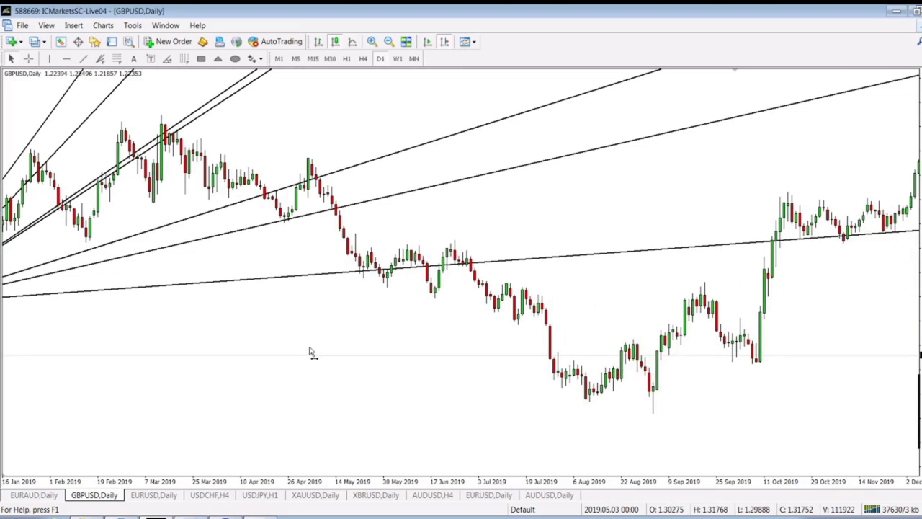
{"action": "left_click_drag", "start_coordinate": [238, 337], "coordinate": [709, 327]}
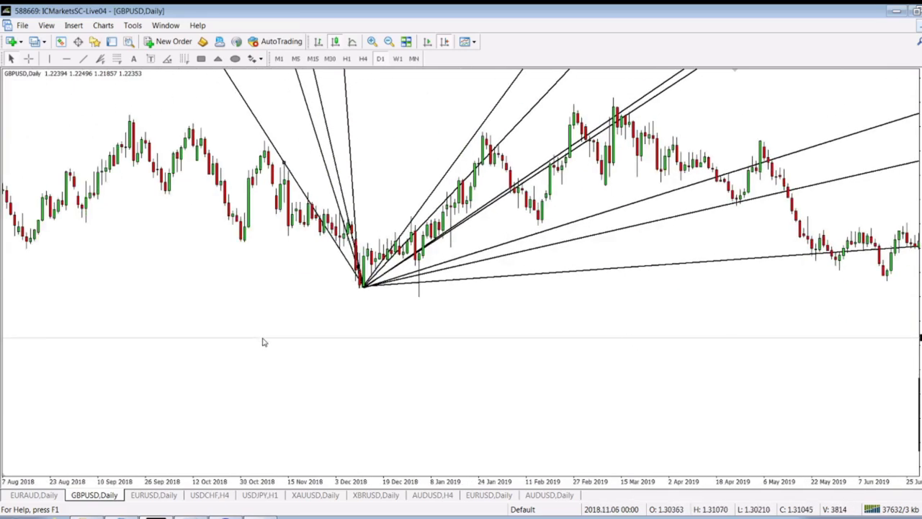
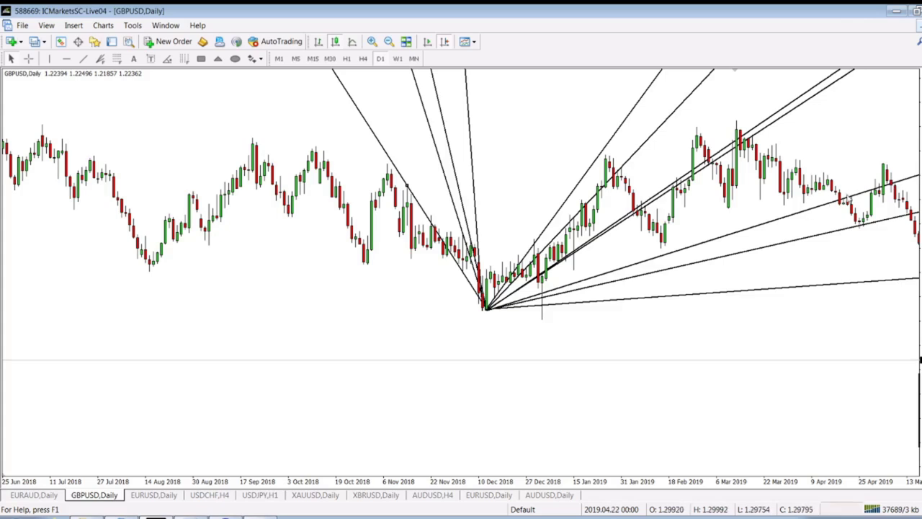
{"action": "left_click_drag", "start_coordinate": [904, 194], "coordinate": [616, 224]}
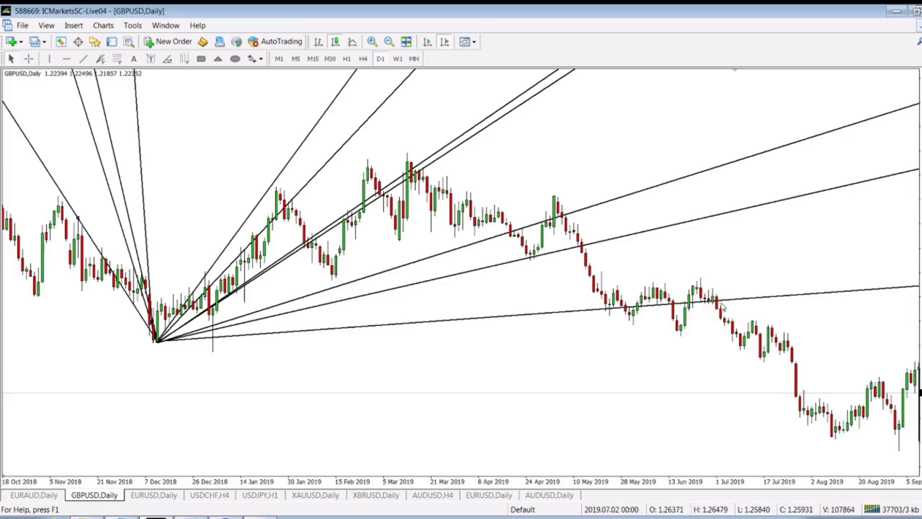
{"action": "left_click_drag", "start_coordinate": [853, 250], "coordinate": [516, 387]}
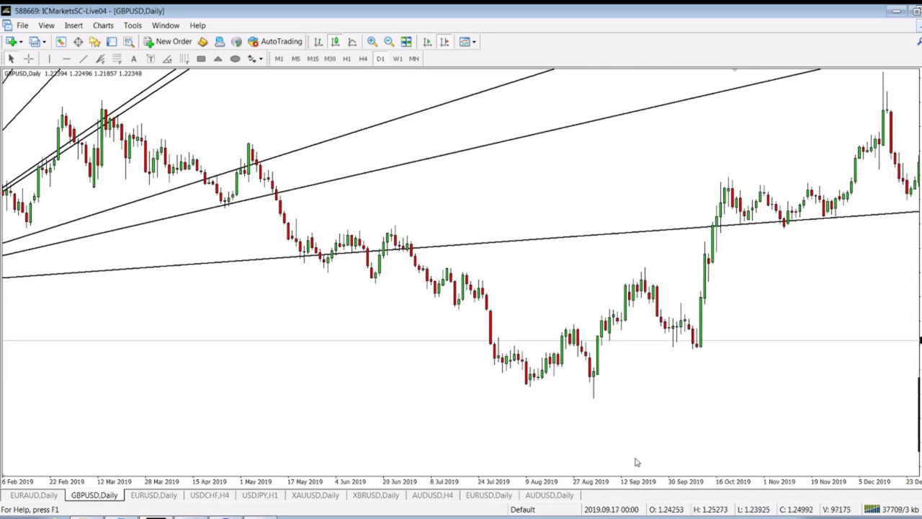
{"action": "left_click_drag", "start_coordinate": [717, 420], "coordinate": [757, 379]}
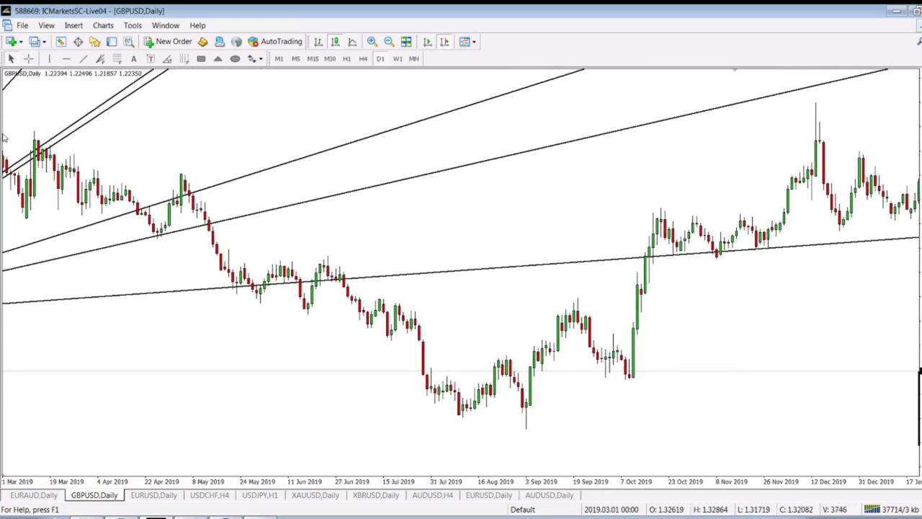
Step: Delete all eleven Trend By Angle lines from the GBPUSD daily chart through its objects list, and close the list
{"action": "right_click", "coordinate": [383, 224]}
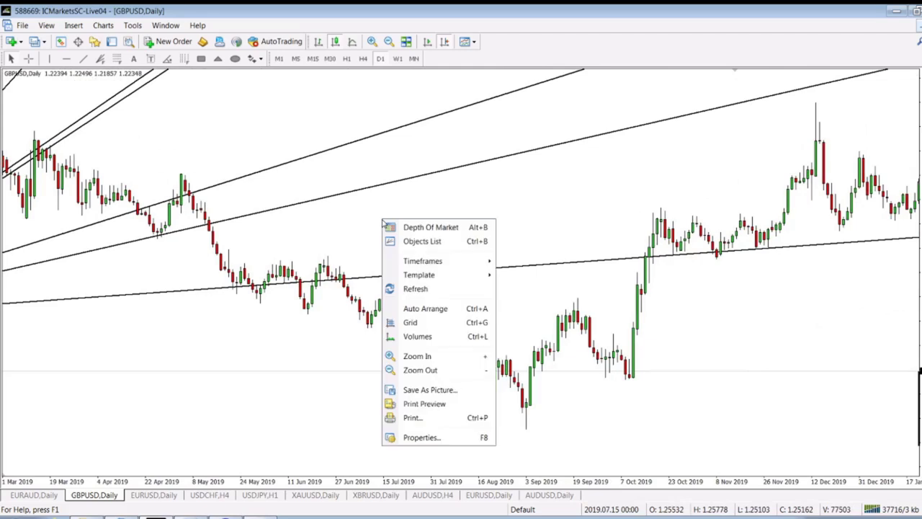
{"action": "left_click", "coordinate": [395, 238]}
{"action": "left_click", "coordinate": [480, 233]}
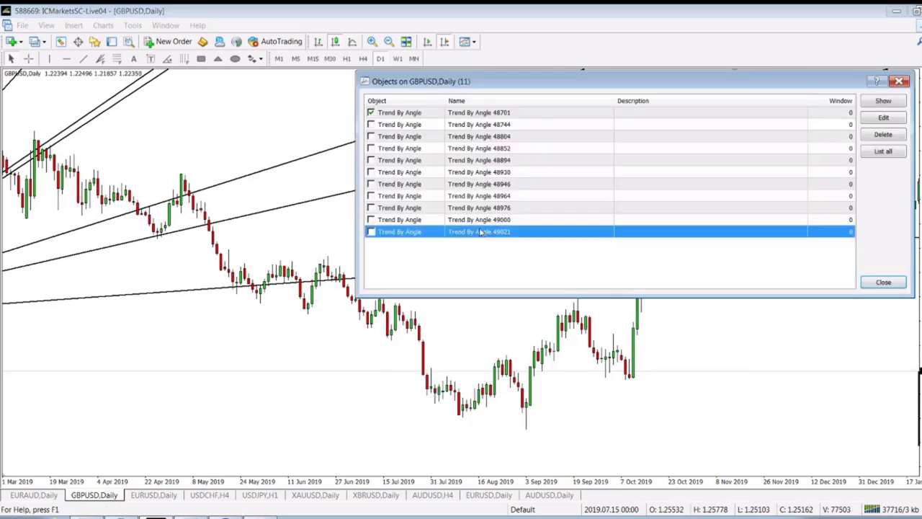
{"action": "left_click", "coordinate": [883, 135]}
{"action": "left_click", "coordinate": [884, 135]}
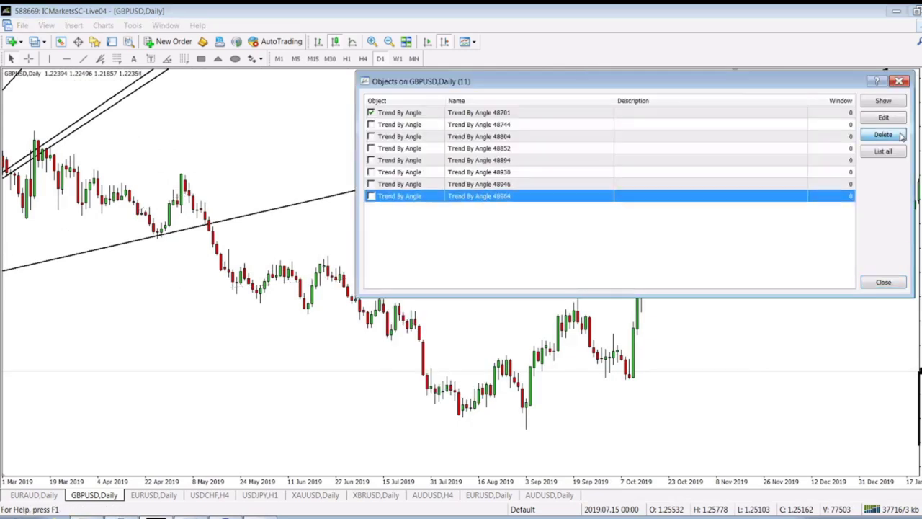
{"action": "left_click", "coordinate": [883, 134]}
{"action": "left_click", "coordinate": [883, 135]}
{"action": "left_click", "coordinate": [883, 135]}
{"action": "left_click", "coordinate": [884, 134]}
{"action": "left_click", "coordinate": [883, 135]}
{"action": "left_click", "coordinate": [884, 135]}
{"action": "left_click", "coordinate": [902, 136]}
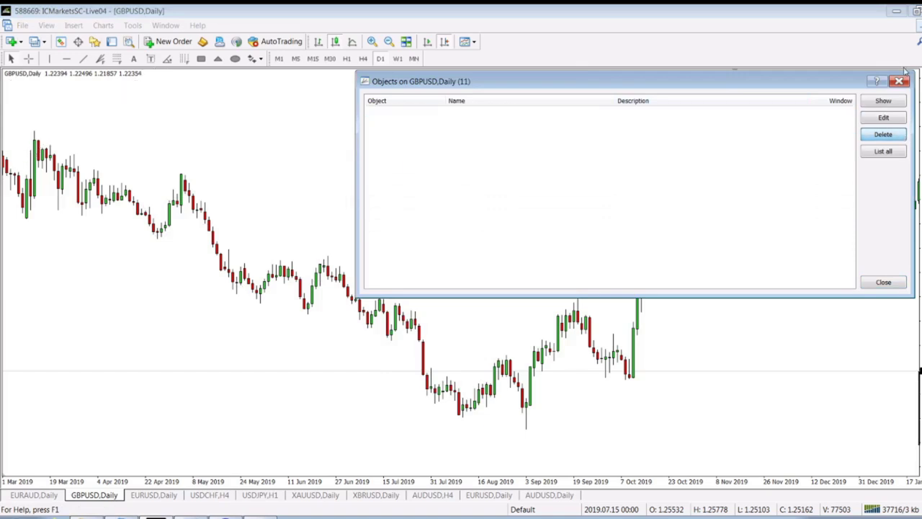
{"action": "left_click", "coordinate": [899, 80]}
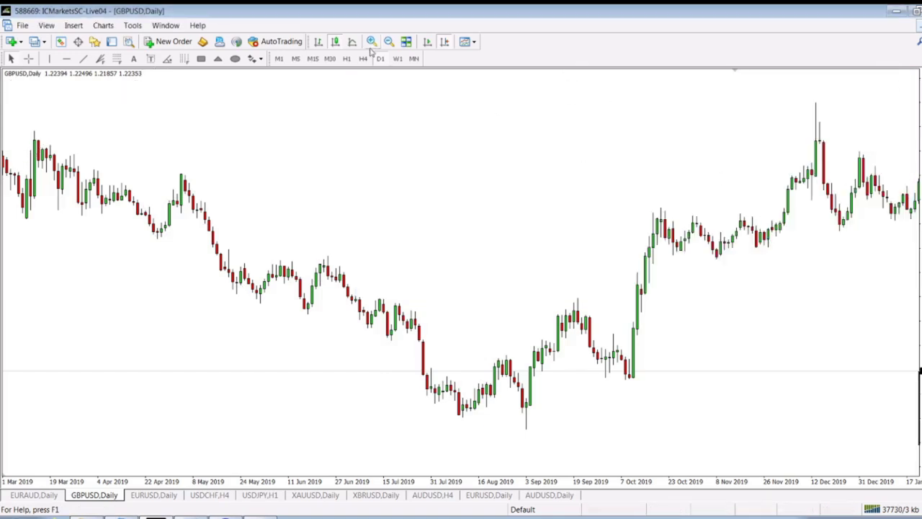
Step: Draw a Trend By Angle line from the 3 September 2019 low to the March 2019 high, and swing it up towards late October 2019
{"action": "left_click", "coordinate": [168, 58]}
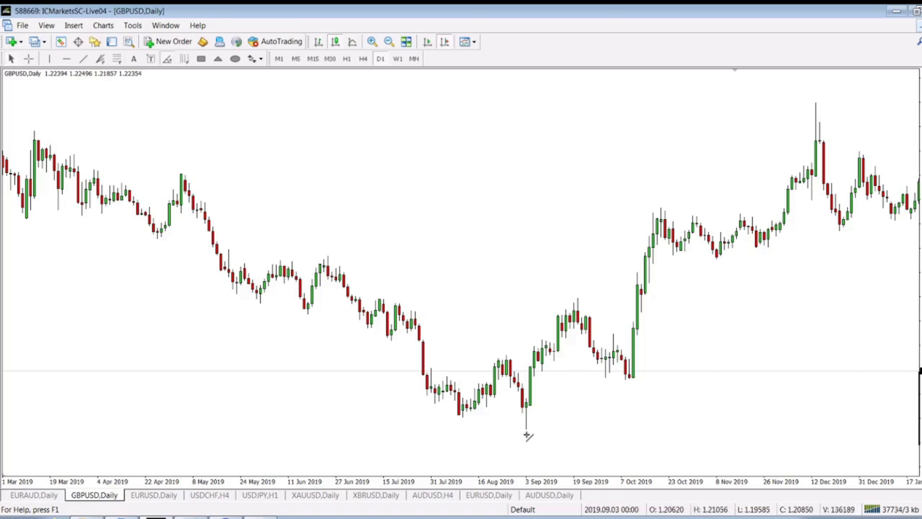
{"action": "left_click_drag", "start_coordinate": [526, 430], "coordinate": [25, 126]}
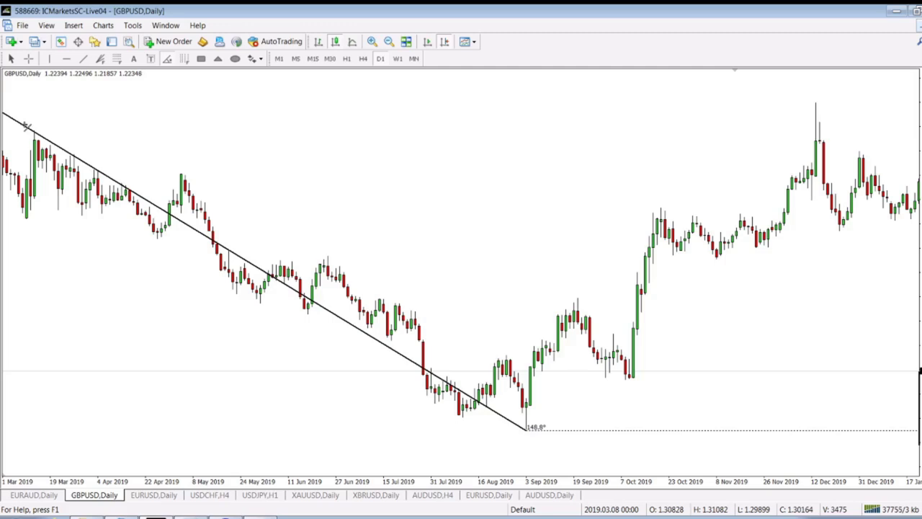
{"action": "left_click_drag", "start_coordinate": [27, 126], "coordinate": [692, 161]}
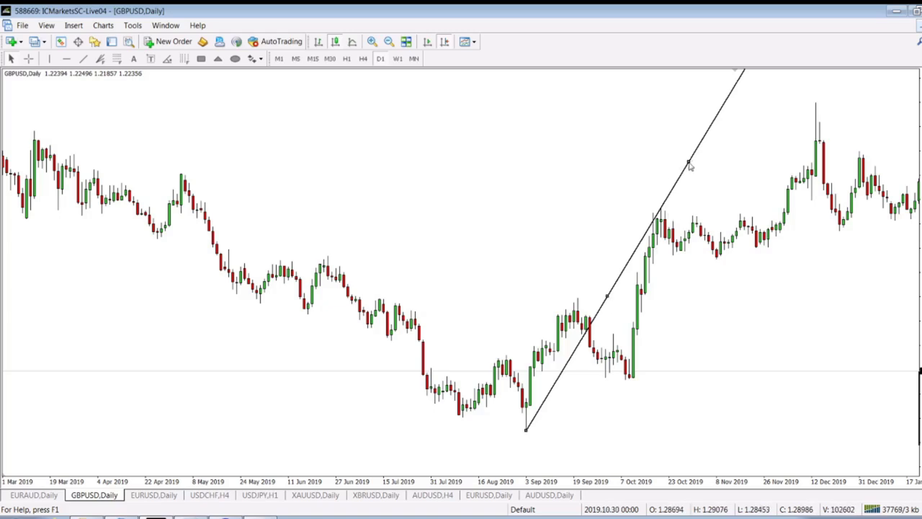
Step: Set the angle of the rising line from the September 2019 low to 58.8 degrees and deselect the line
{"action": "right_click", "coordinate": [689, 165]}
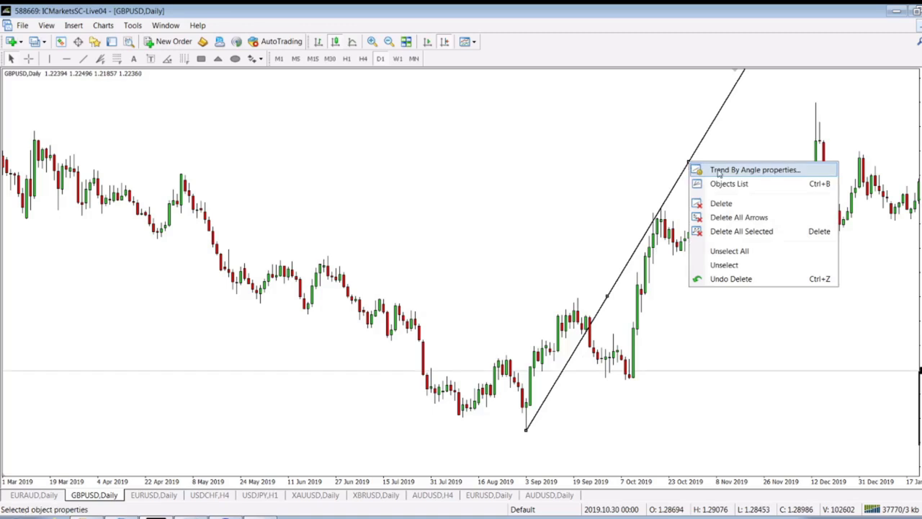
{"action": "left_click", "coordinate": [742, 168]}
{"action": "left_click", "coordinate": [580, 271]}
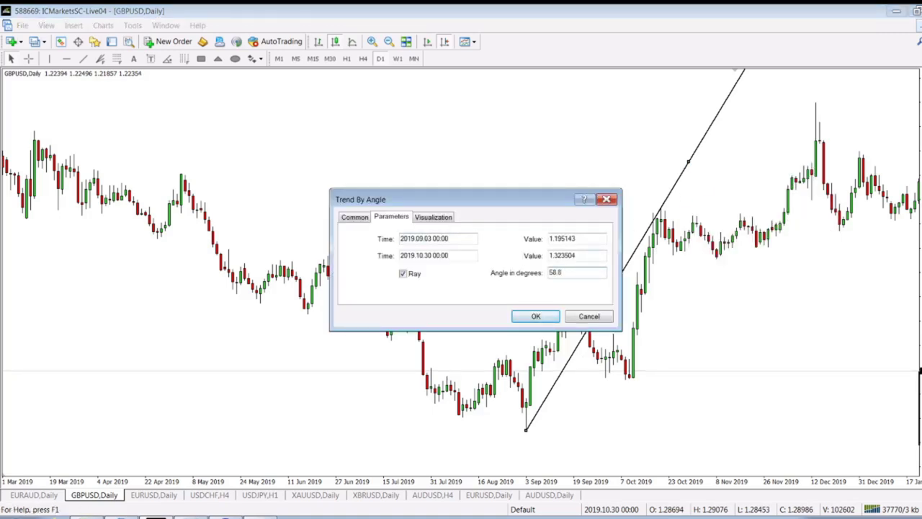
{"action": "key", "text": "Return"}
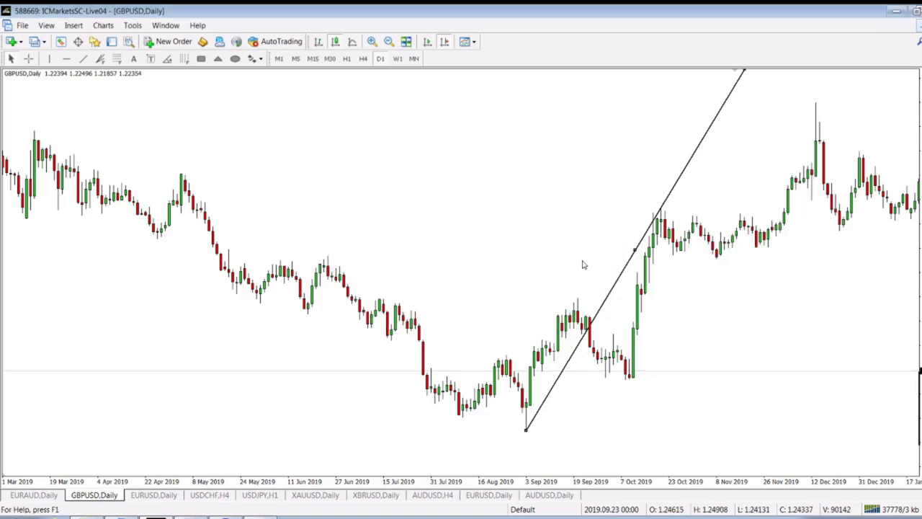
{"action": "left_click", "coordinate": [732, 97]}
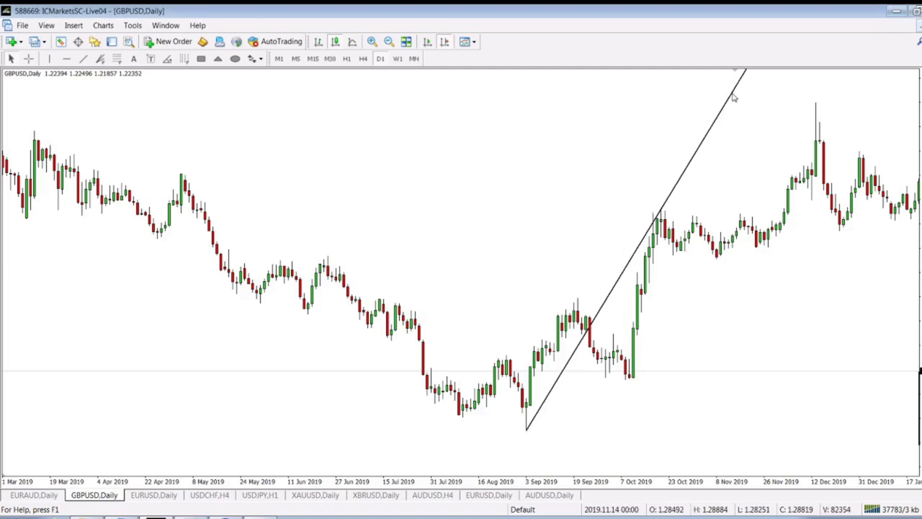
{"action": "left_click_drag", "start_coordinate": [730, 103], "coordinate": [724, 97]}
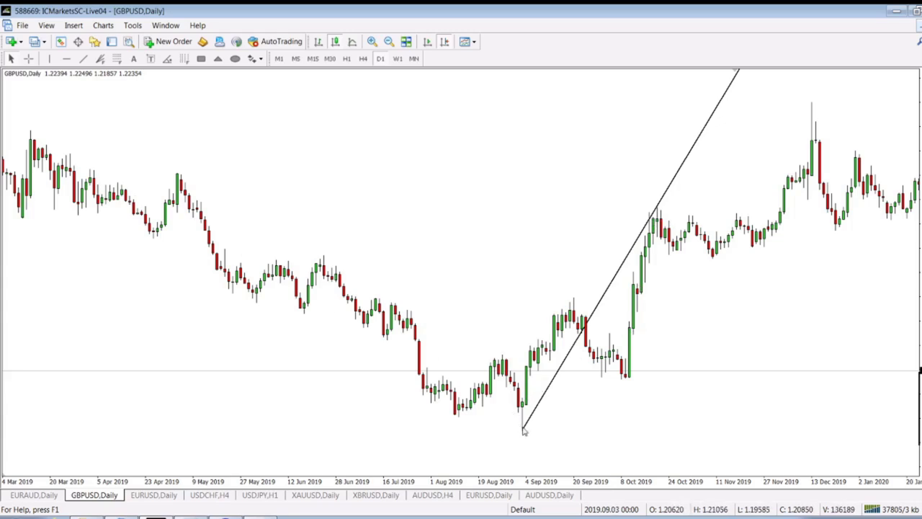
Step: Draw a Trend By Angle line from the September 2019 low up to the early May 2019 high, at about 143.3 degrees
{"action": "left_click_drag", "start_coordinate": [137, 126], "coordinate": [206, 151]}
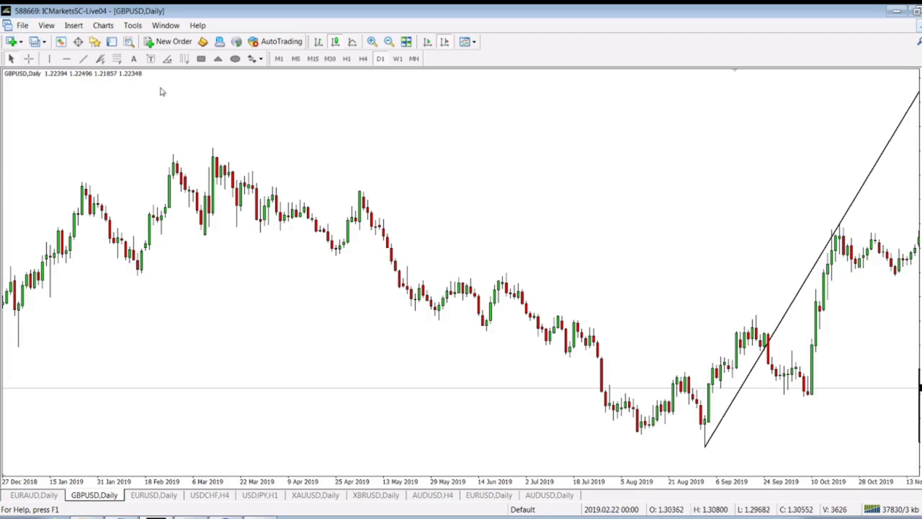
{"action": "left_click", "coordinate": [167, 59]}
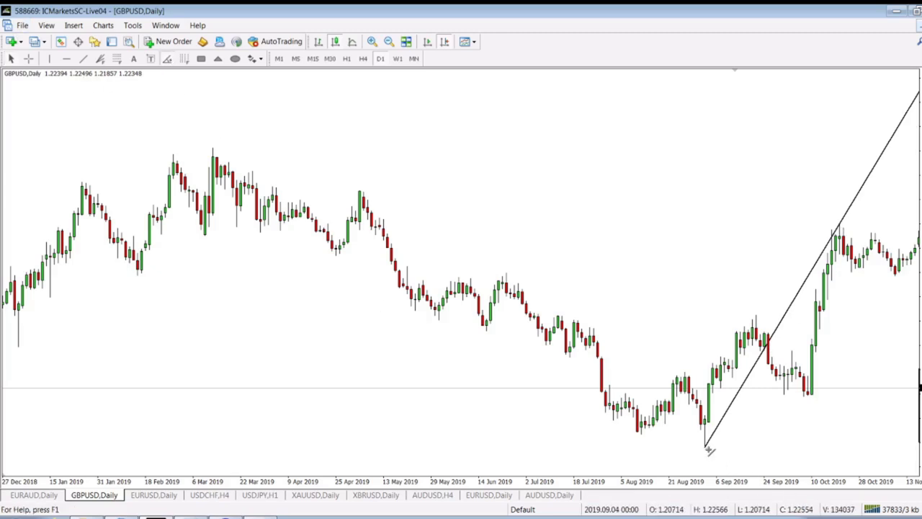
{"action": "left_click_drag", "start_coordinate": [706, 448], "coordinate": [153, 110]}
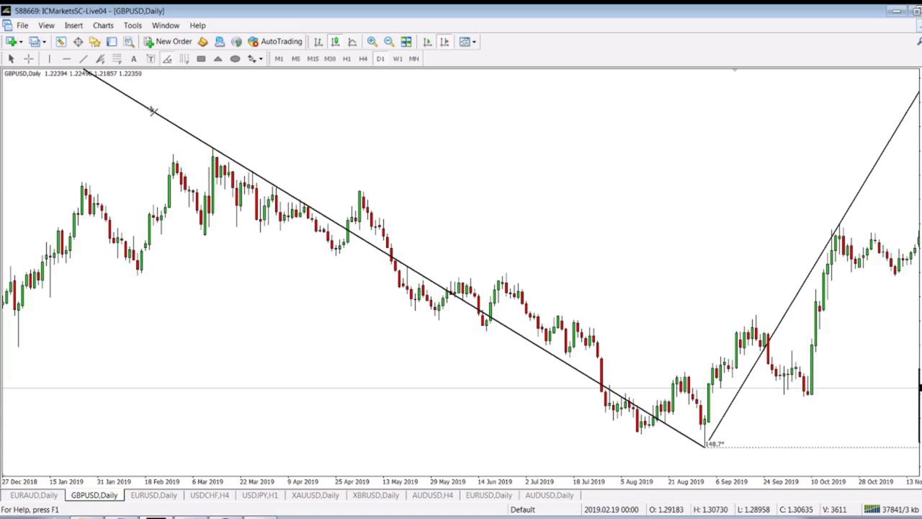
{"action": "left_click_drag", "start_coordinate": [153, 110], "coordinate": [364, 191]}
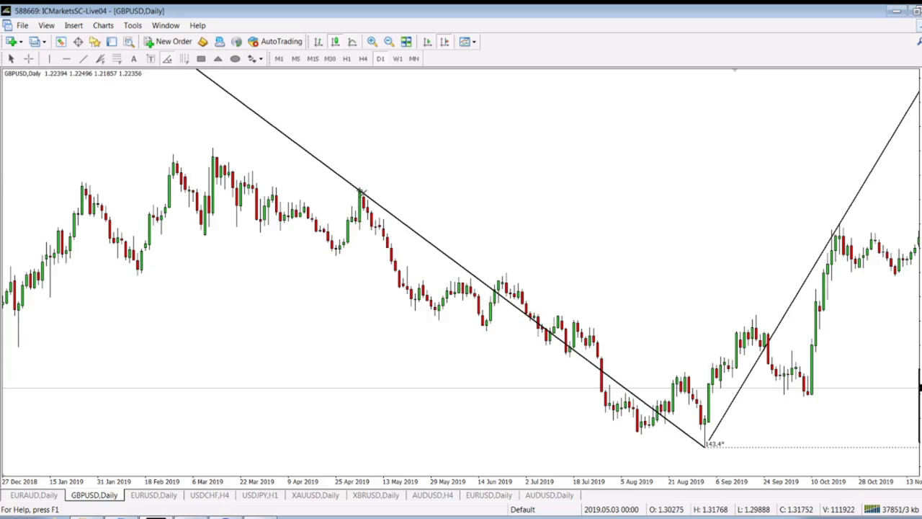
{"action": "left_click_drag", "start_coordinate": [364, 191], "coordinate": [365, 192]}
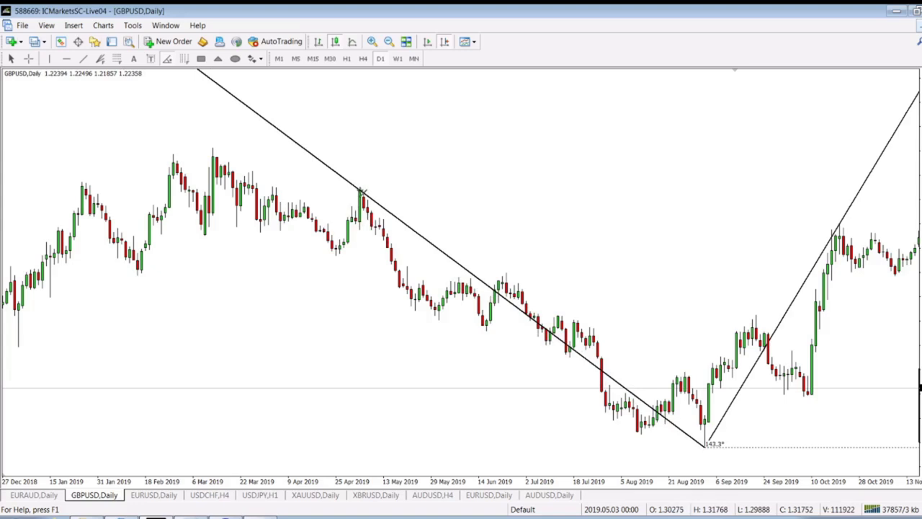
{"action": "left_click_drag", "start_coordinate": [362, 193], "coordinate": [362, 193]}
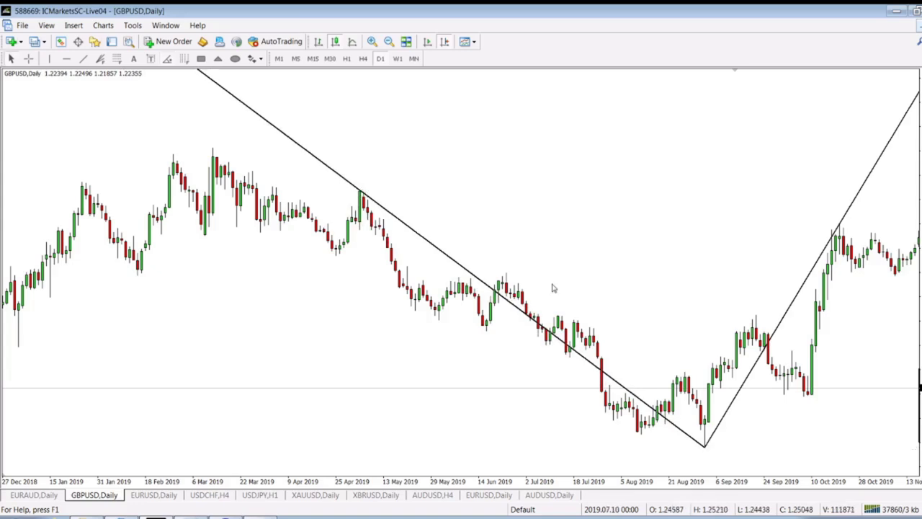
Step: Draw a Trend By Angle line rising from the September 2019 low at about 53 degrees, perpendicular to the falling line
{"action": "left_click_drag", "start_coordinate": [357, 225], "coordinate": [52, 123]}
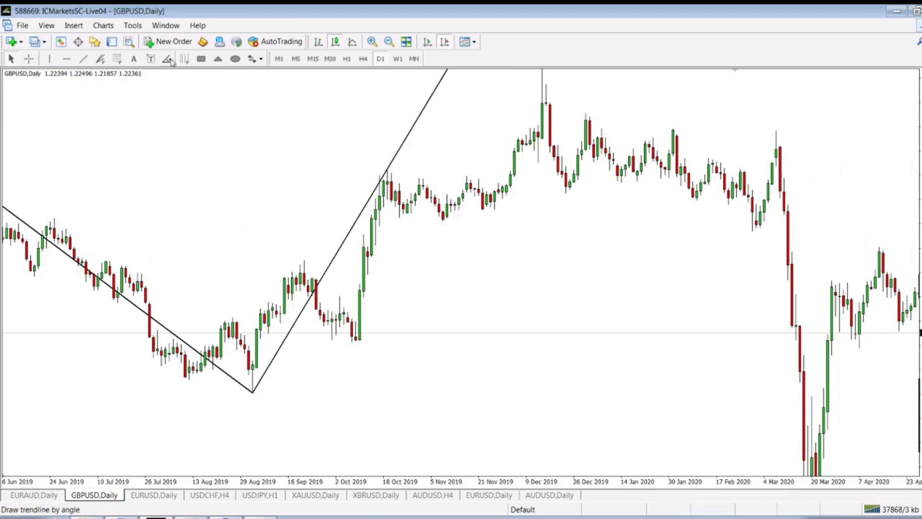
{"action": "left_click_drag", "start_coordinate": [253, 394], "coordinate": [440, 144]}
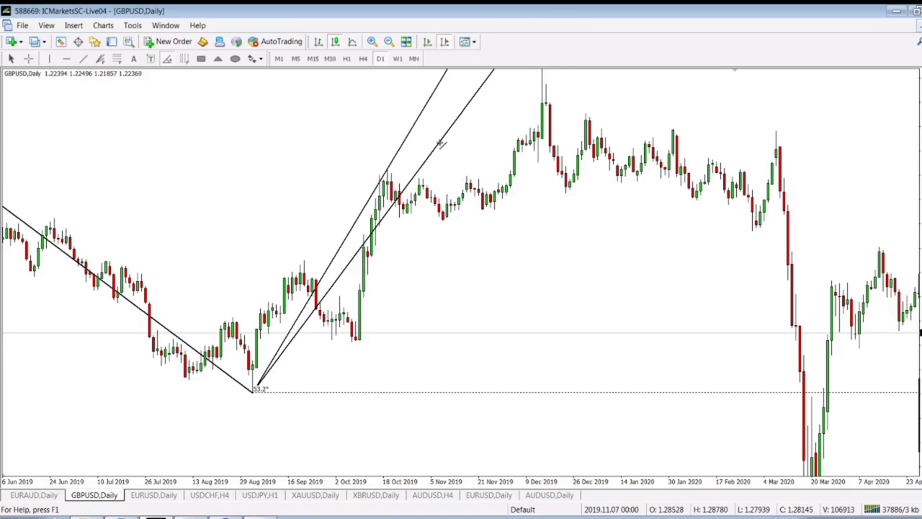
{"action": "left_click_drag", "start_coordinate": [441, 143], "coordinate": [442, 142]}
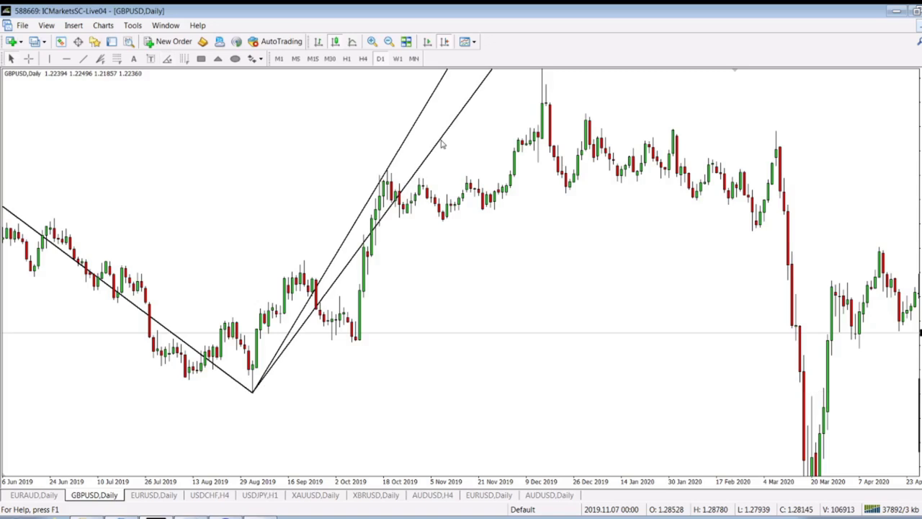
Step: Swing the falling line to the late June 2019 high and the lower rising line through the December 2019 high, keeping them perpendicular
{"action": "scroll", "coordinate": [762, 353], "scroll_direction": "up", "scroll_amount": 5}
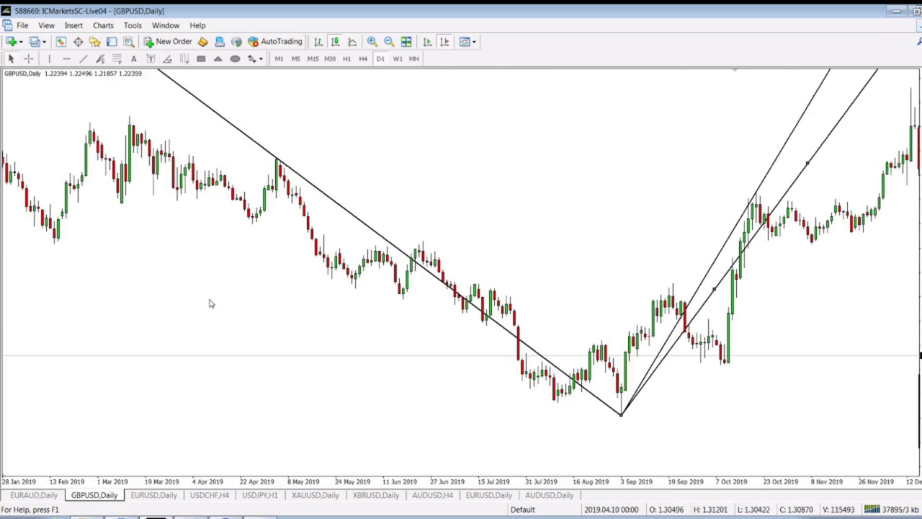
{"action": "double_click", "coordinate": [247, 139]}
{"action": "left_click_drag", "start_coordinate": [276, 158], "coordinate": [423, 244]}
{"action": "left_click_drag", "start_coordinate": [801, 359], "coordinate": [576, 331]}
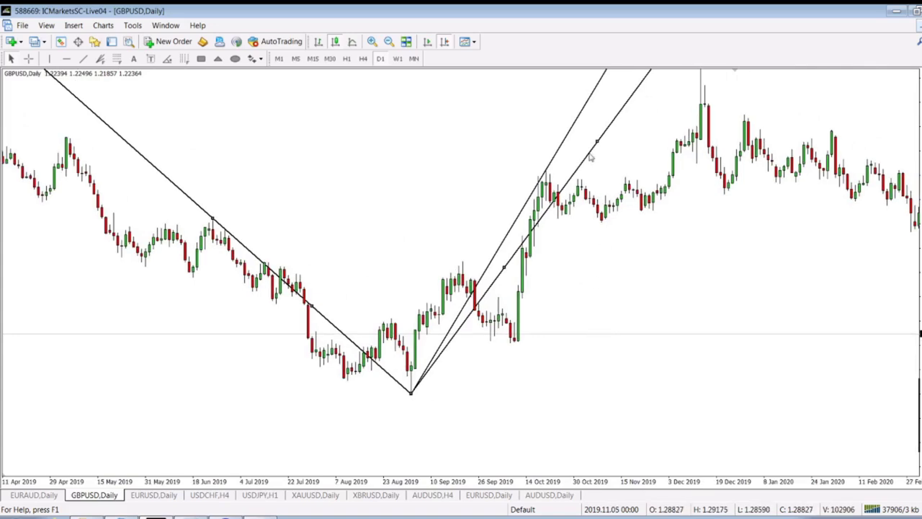
{"action": "left_click_drag", "start_coordinate": [596, 142], "coordinate": [631, 153]}
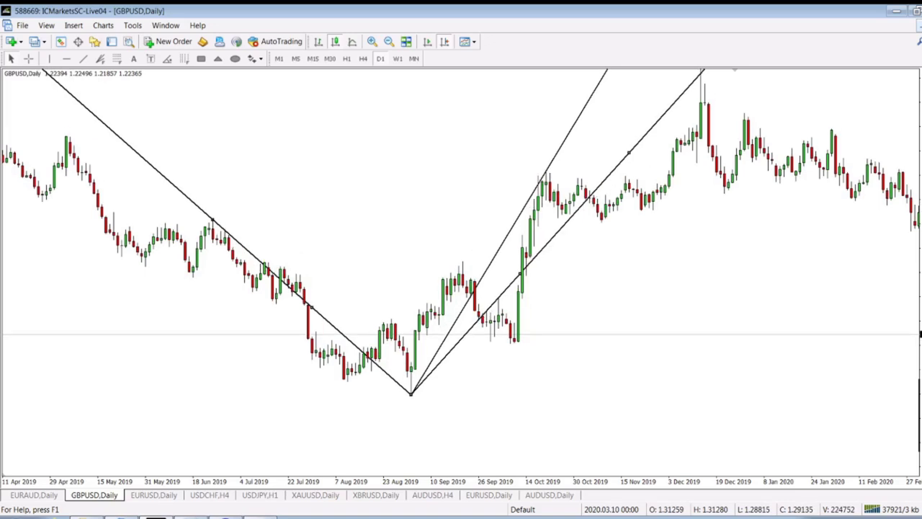
{"action": "left_click_drag", "start_coordinate": [692, 240], "coordinate": [685, 342]}
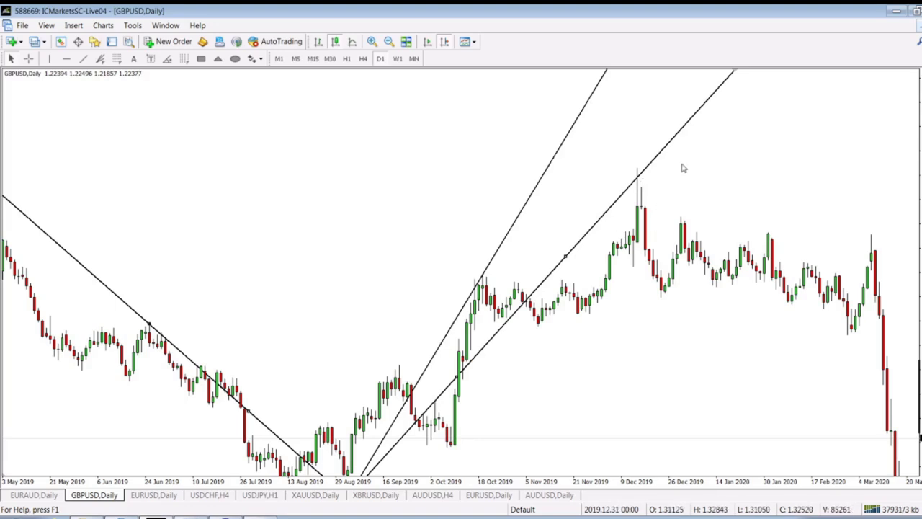
Step: Delete the falling line that runs from the late June 2019 high to the September 2019 low
{"action": "left_click_drag", "start_coordinate": [227, 211], "coordinate": [366, 99]}
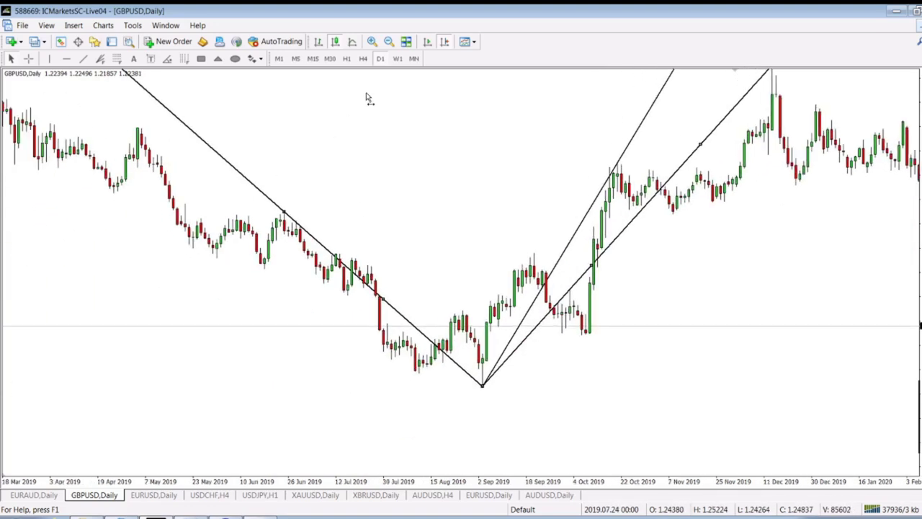
{"action": "left_click_drag", "start_coordinate": [0, 373], "coordinate": [26, 300]}
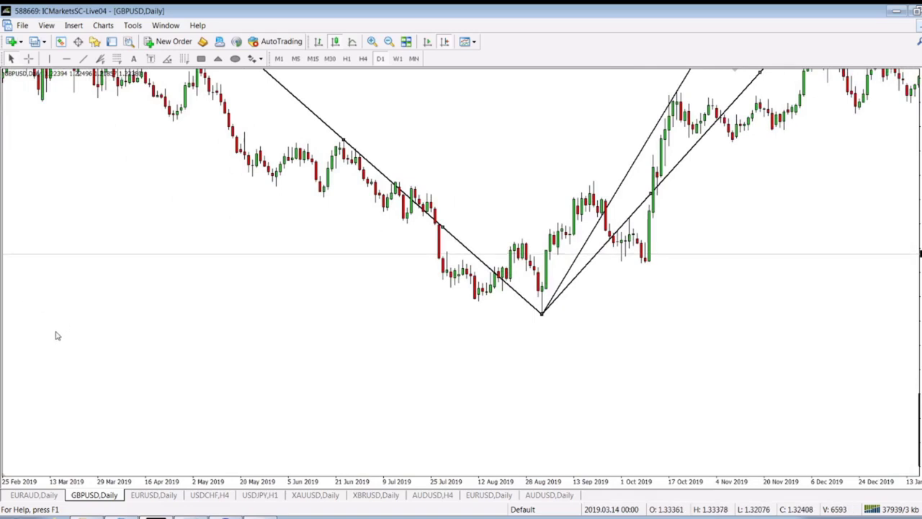
{"action": "left_click", "coordinate": [166, 61]}
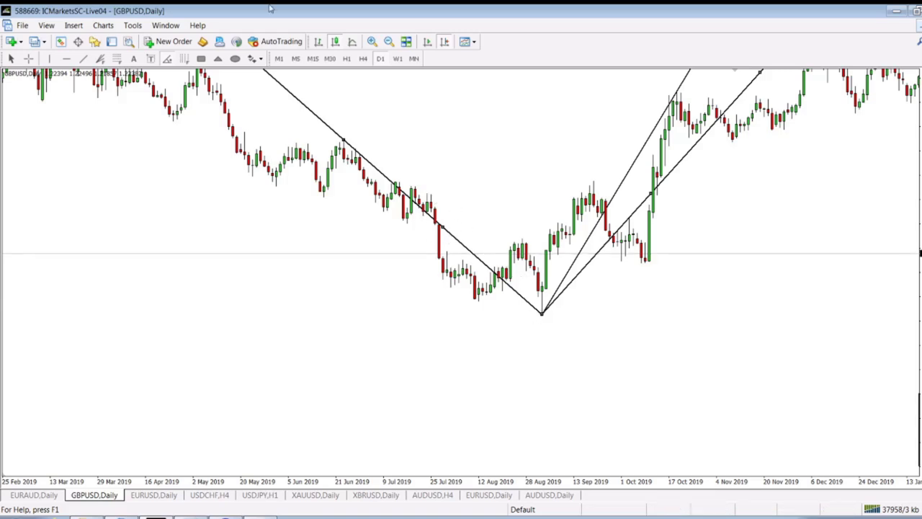
{"action": "left_click", "coordinate": [29, 59]}
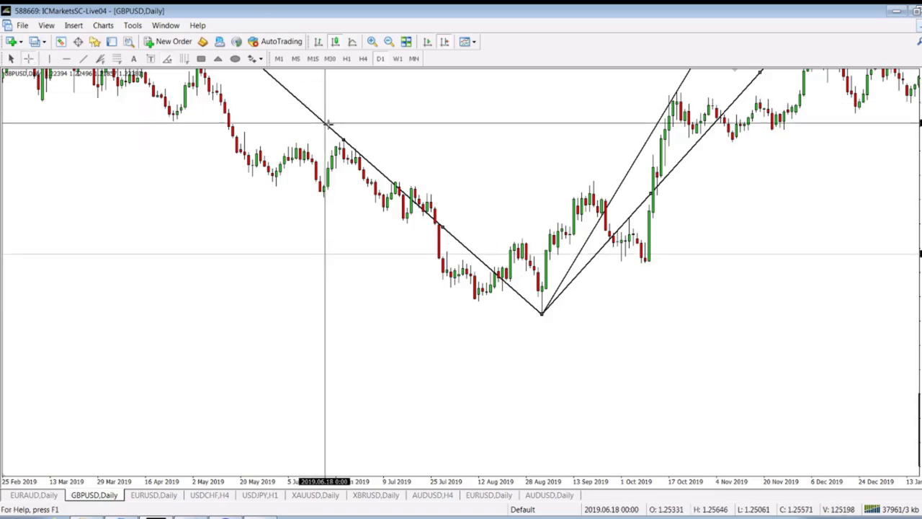
{"action": "left_click_drag", "start_coordinate": [345, 139], "coordinate": [454, 161]}
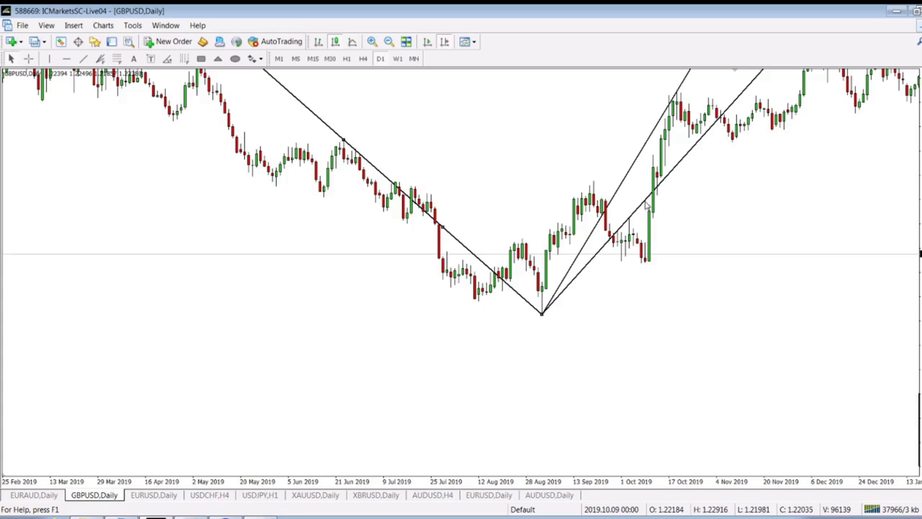
{"action": "key", "text": "Delete"}
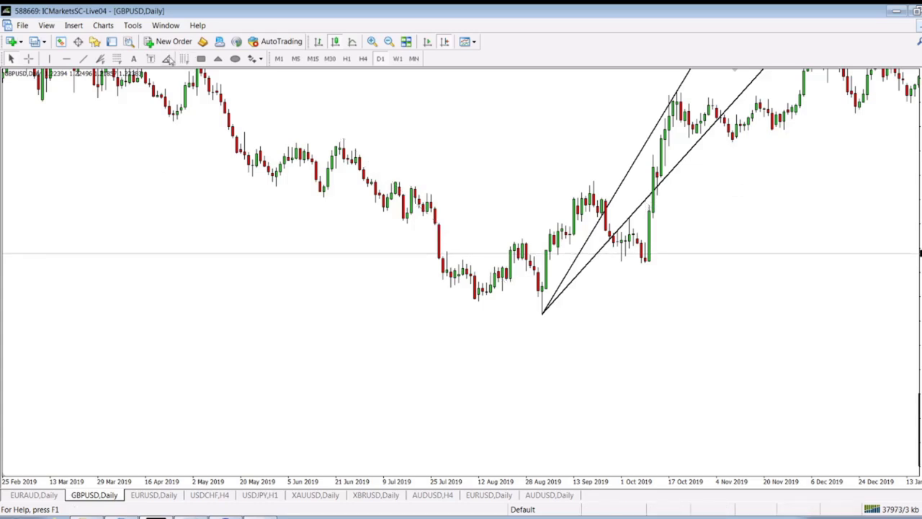
Step: Draw a Trend By Angle line from the early August 2019 low to the 25 July 2019 high, at about 114.1 degrees
{"action": "left_click", "coordinate": [167, 59]}
{"action": "left_click", "coordinate": [476, 297]}
{"action": "left_click_drag", "start_coordinate": [447, 191], "coordinate": [433, 195]}
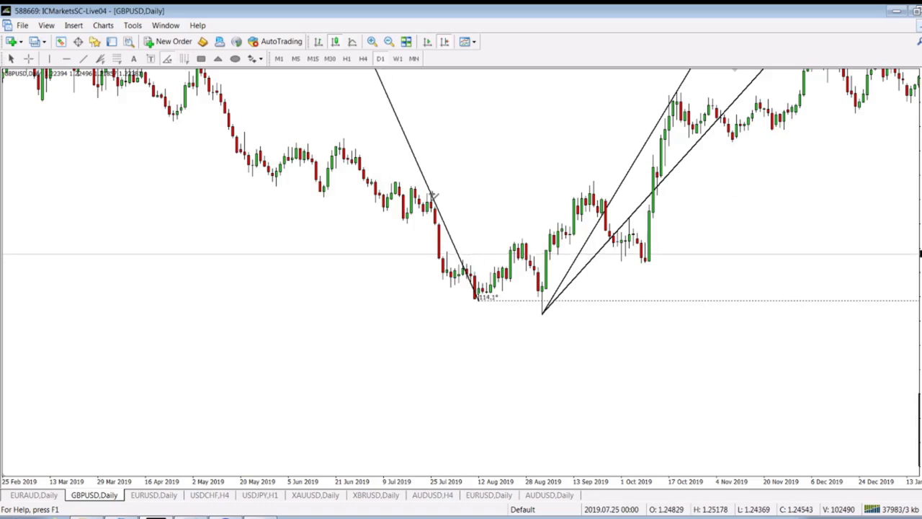
{"action": "left_click_drag", "start_coordinate": [433, 195], "coordinate": [433, 196]}
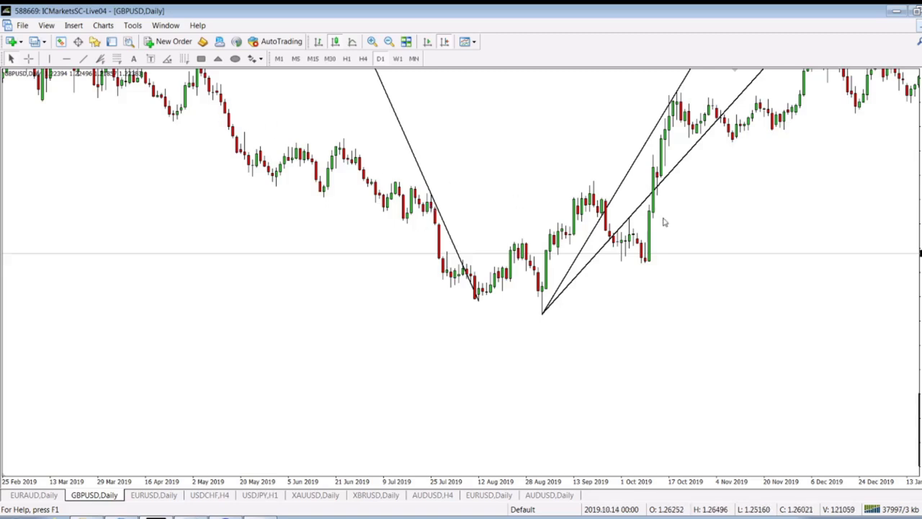
Step: Draw a shallow Trend By Angle line from the September 2019 low through the early March 2020 candles, perpendicular to the falling line
{"action": "scroll", "coordinate": [765, 178], "scroll_direction": "down", "scroll_amount": 6}
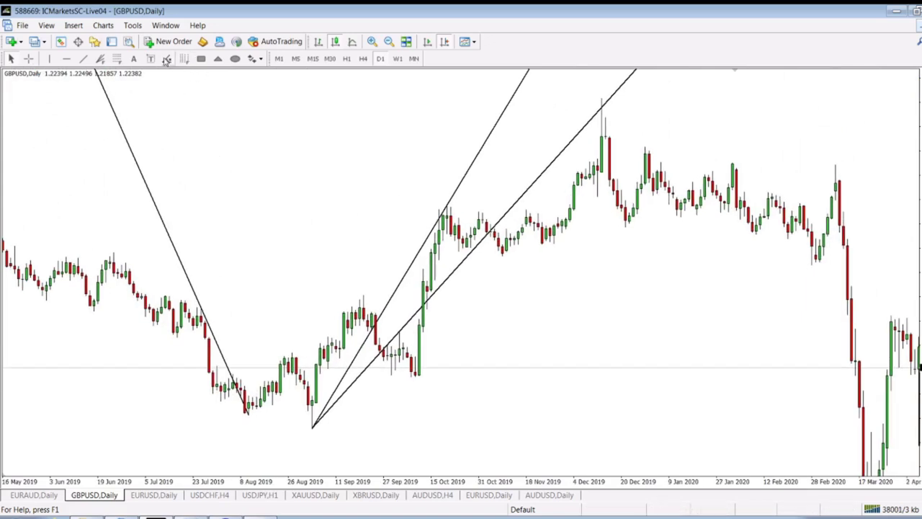
{"action": "left_click_drag", "start_coordinate": [313, 426], "coordinate": [618, 296]}
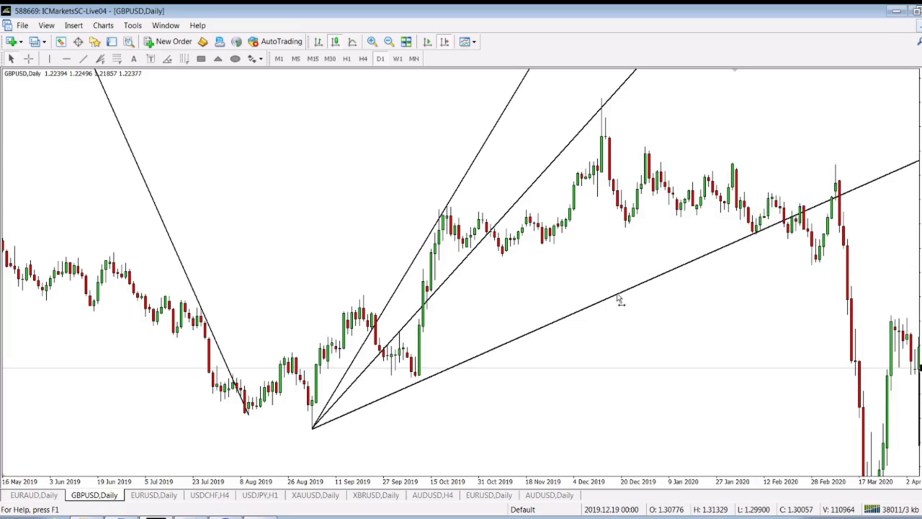
{"action": "left_click", "coordinate": [618, 296]}
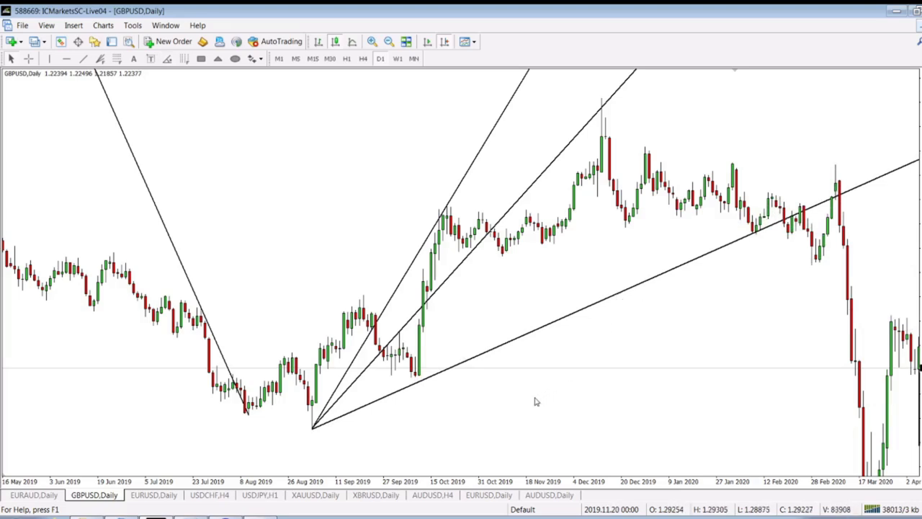
Step: Swing the falling line from the early August 2019 low to the late June 2019 high, at about 129 degrees
{"action": "left_click_drag", "start_coordinate": [138, 370], "coordinate": [313, 369]}
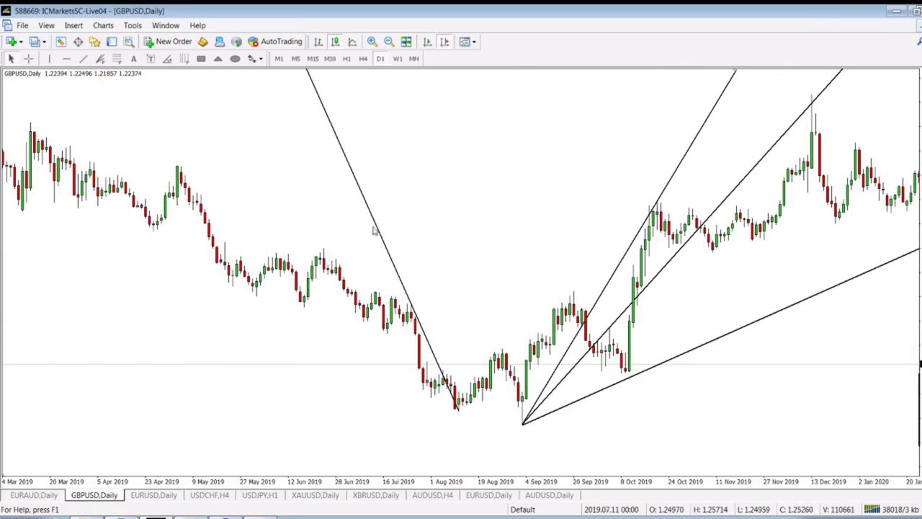
{"action": "left_click_drag", "start_coordinate": [414, 312], "coordinate": [328, 252]}
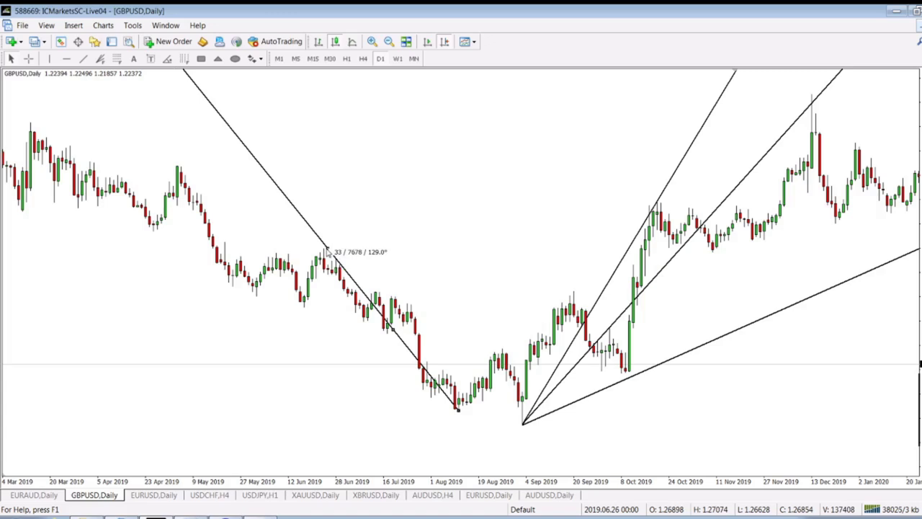
{"action": "left_click_drag", "start_coordinate": [328, 251], "coordinate": [327, 251]}
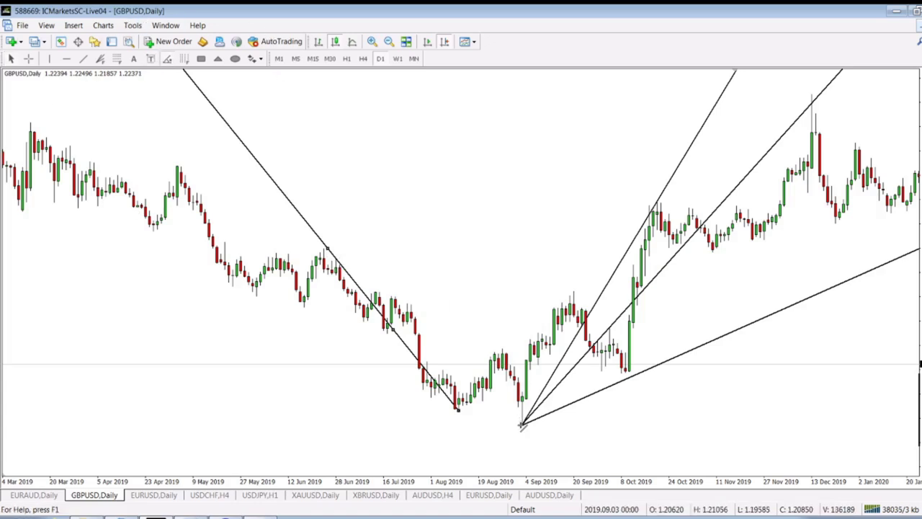
Step: Draw a Trend By Angle line rising from the September 2019 low at about 39 degrees, perpendicular to the falling line
{"action": "left_click_drag", "start_coordinate": [525, 425], "coordinate": [805, 196]}
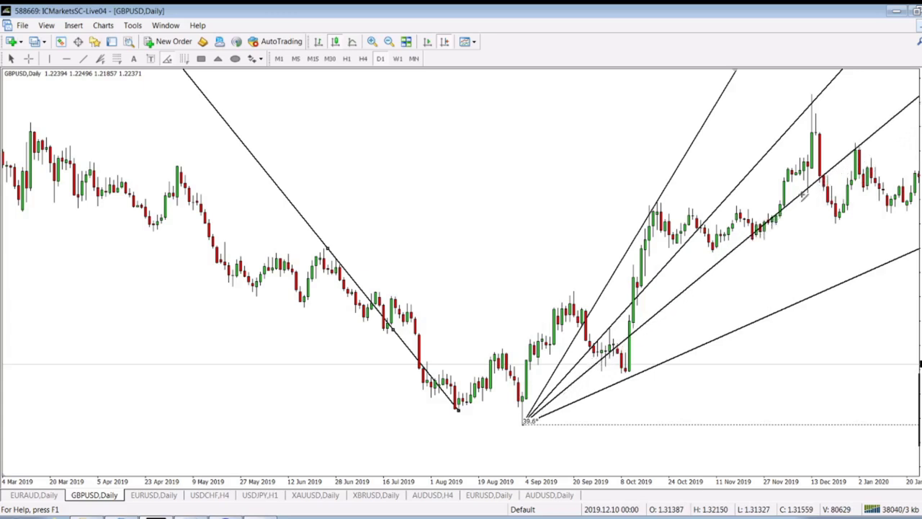
{"action": "left_click_drag", "start_coordinate": [802, 195], "coordinate": [803, 199]}
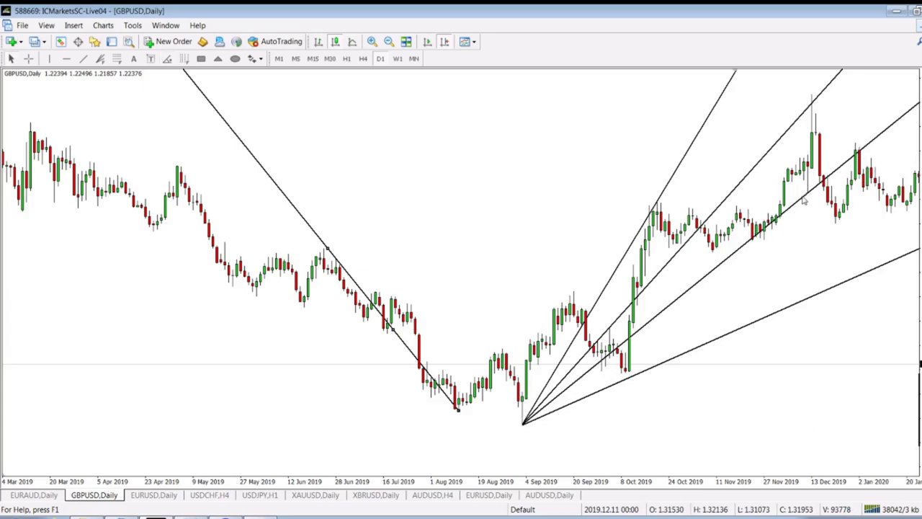
{"action": "left_click_drag", "start_coordinate": [786, 279], "coordinate": [519, 313]}
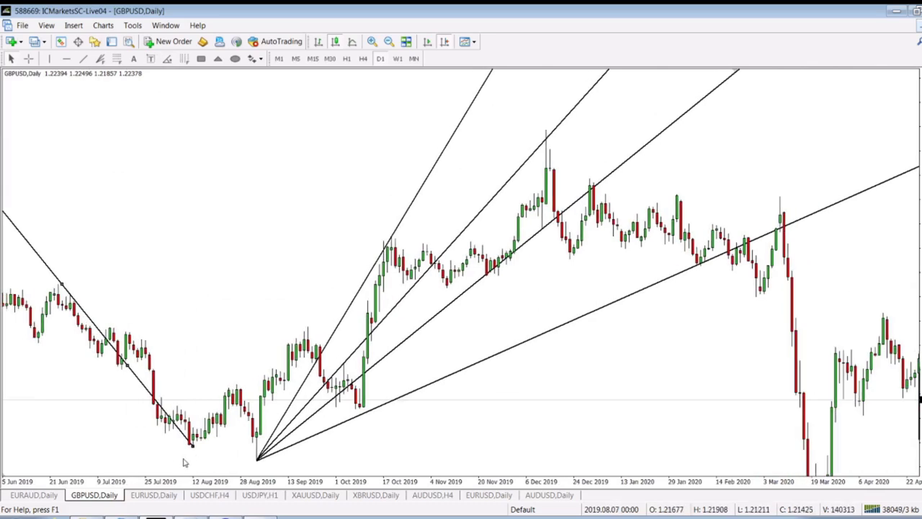
Step: Move the falling line's start point from the early August 2019 low to the September 2019 low
{"action": "left_click_drag", "start_coordinate": [192, 446], "coordinate": [258, 464]}
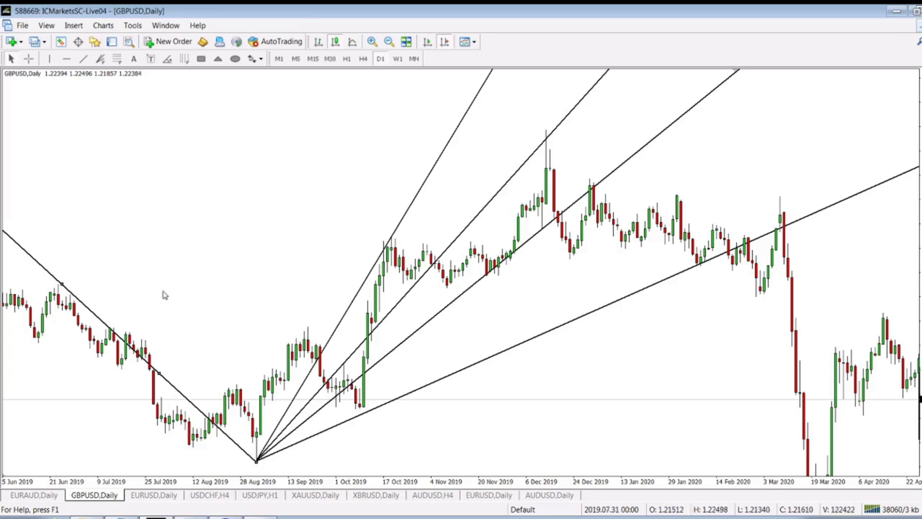
{"action": "left_click_drag", "start_coordinate": [202, 261], "coordinate": [463, 245]}
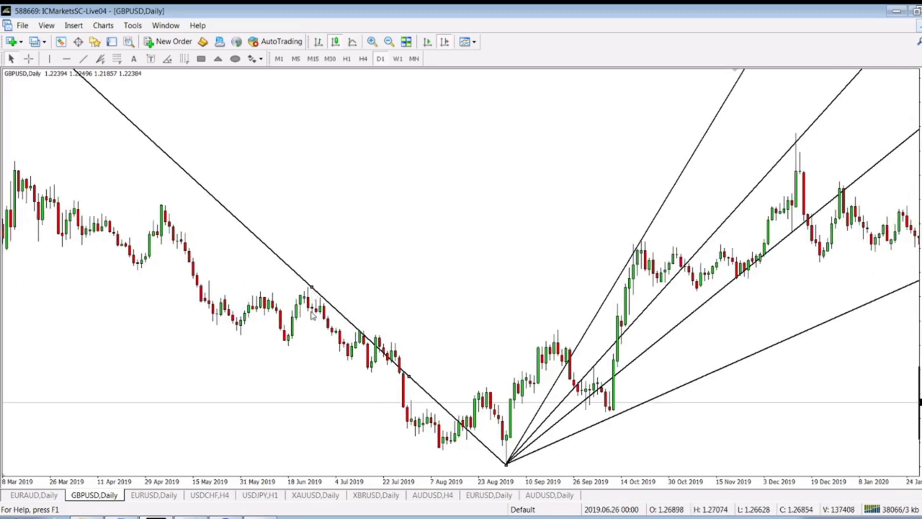
{"action": "left_click_drag", "start_coordinate": [180, 253], "coordinate": [414, 284]}
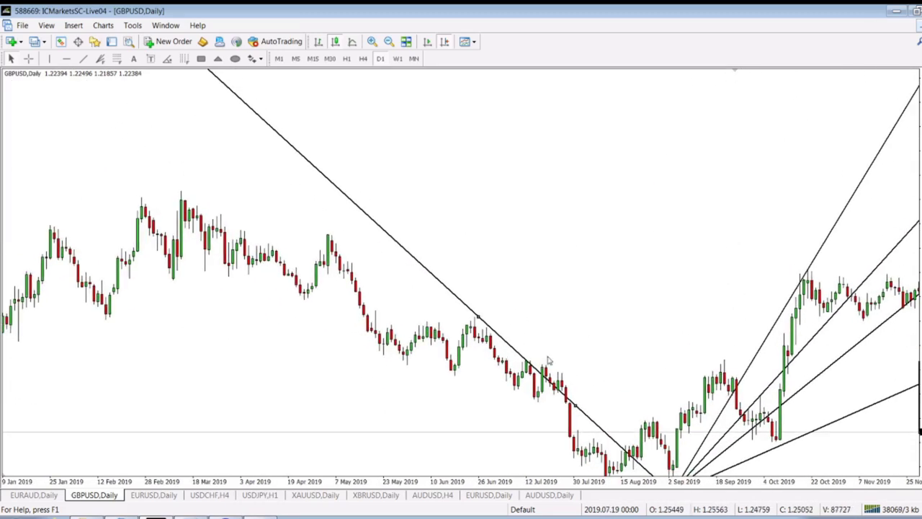
Step: Swing the falling line's far end to the March 2019 high, followed by the early May 2019 high
{"action": "left_click_drag", "start_coordinate": [477, 317], "coordinate": [188, 191]}
{"action": "left_click_drag", "start_coordinate": [533, 309], "coordinate": [483, 255]}
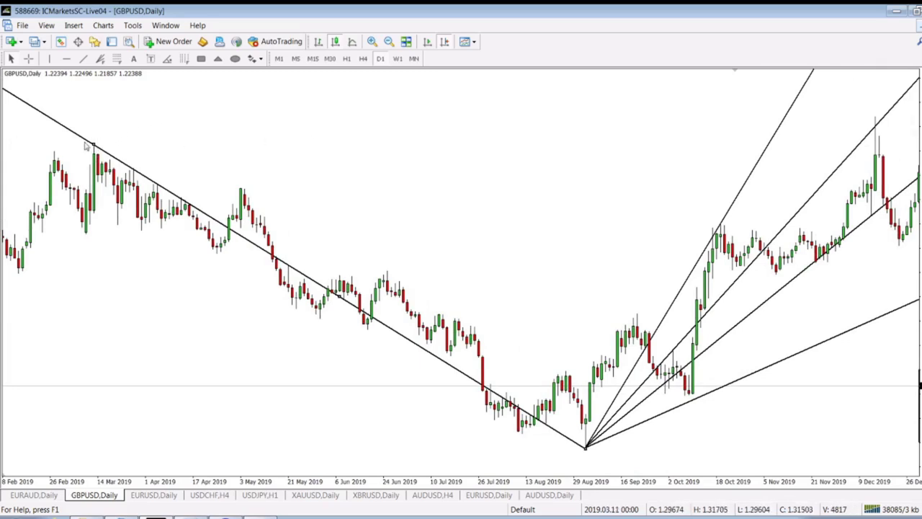
{"action": "left_click_drag", "start_coordinate": [94, 145], "coordinate": [241, 191]}
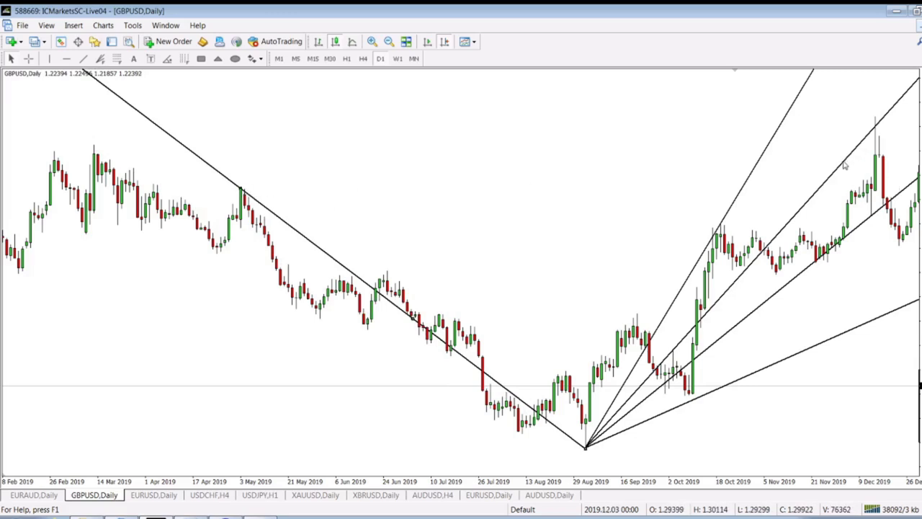
Step: Swing the falling line's far end to the late June, then late July 2019 high, and steepen the matching rising line until perpendicular
{"action": "left_click_drag", "start_coordinate": [242, 191], "coordinate": [388, 272]}
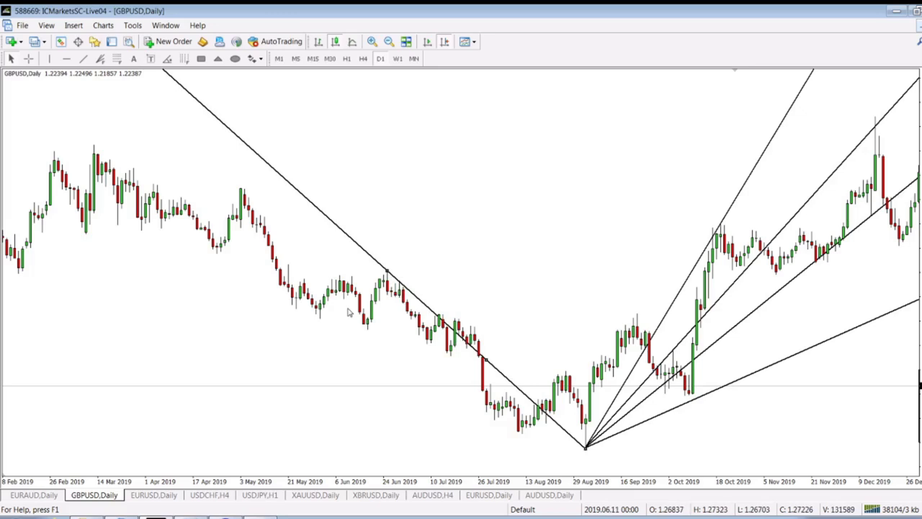
{"action": "left_click_drag", "start_coordinate": [388, 273], "coordinate": [476, 328]}
{"action": "left_click_drag", "start_coordinate": [632, 200], "coordinate": [519, 173]}
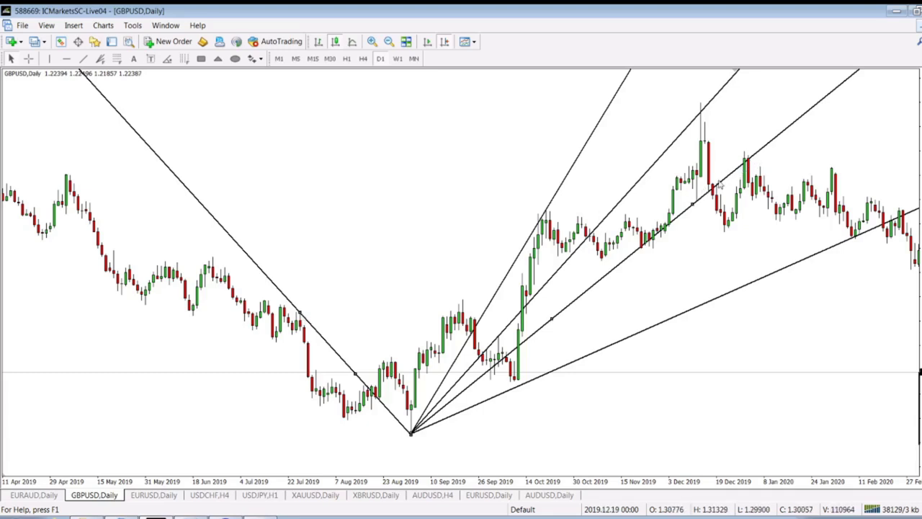
{"action": "left_click_drag", "start_coordinate": [693, 206], "coordinate": [693, 174]}
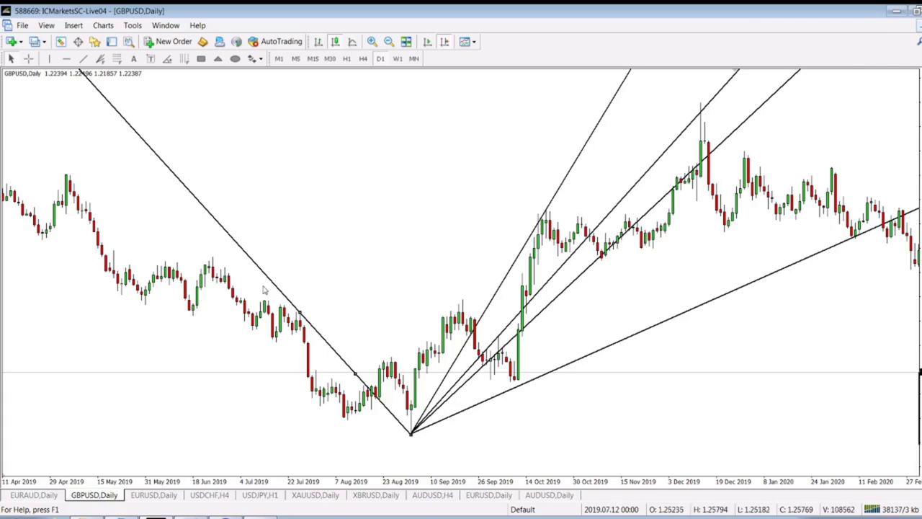
Step: Swing the falling line to the mid-June 2019 low and draw a perpendicular Trend By Angle line from the September 2019 low at about 60 degrees
{"action": "left_click_drag", "start_coordinate": [300, 311], "coordinate": [195, 317]}
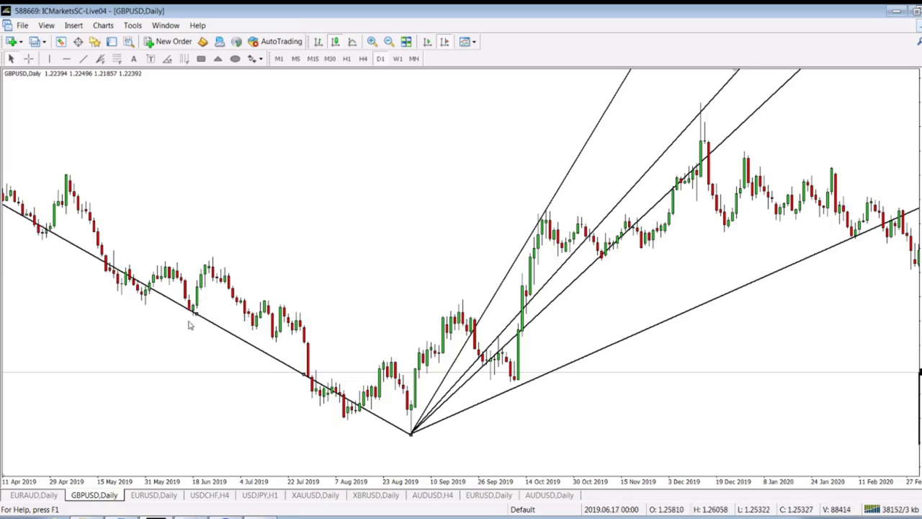
{"action": "left_click_drag", "start_coordinate": [197, 317], "coordinate": [193, 317]}
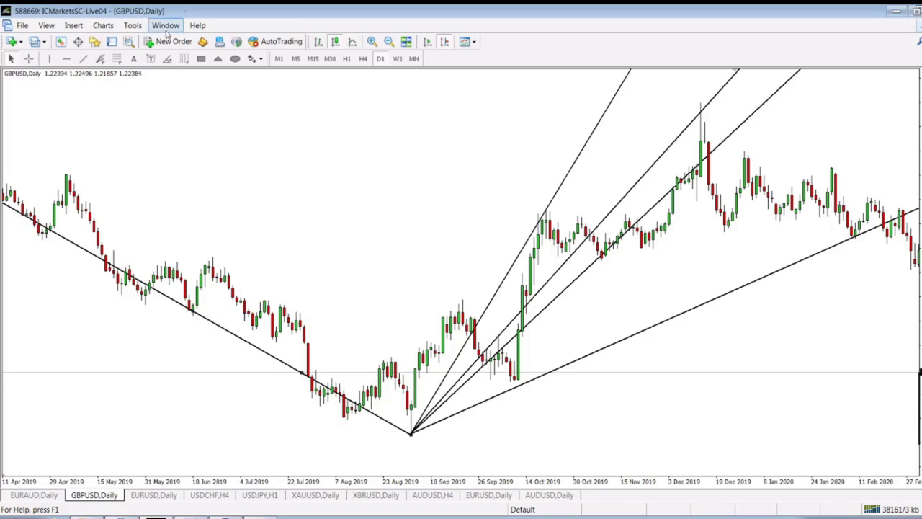
{"action": "left_click_drag", "start_coordinate": [413, 434], "coordinate": [510, 260]}
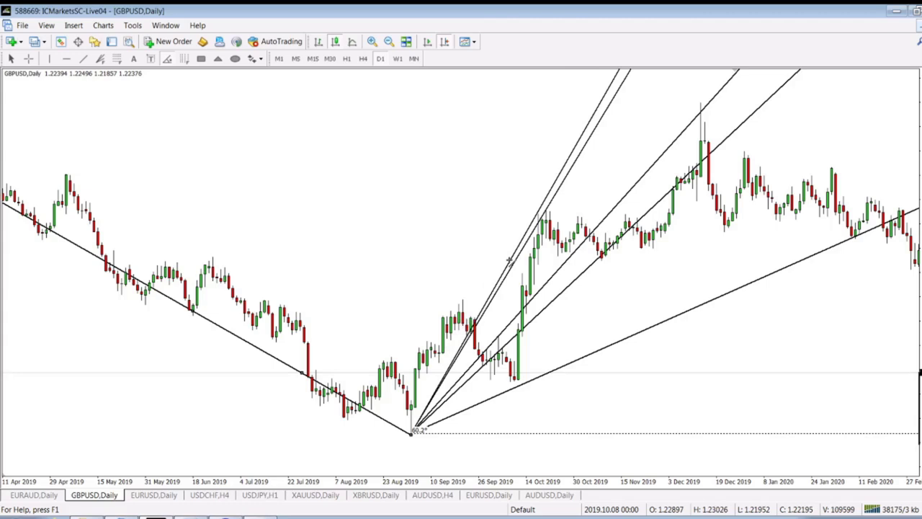
{"action": "left_click_drag", "start_coordinate": [510, 259], "coordinate": [510, 260]}
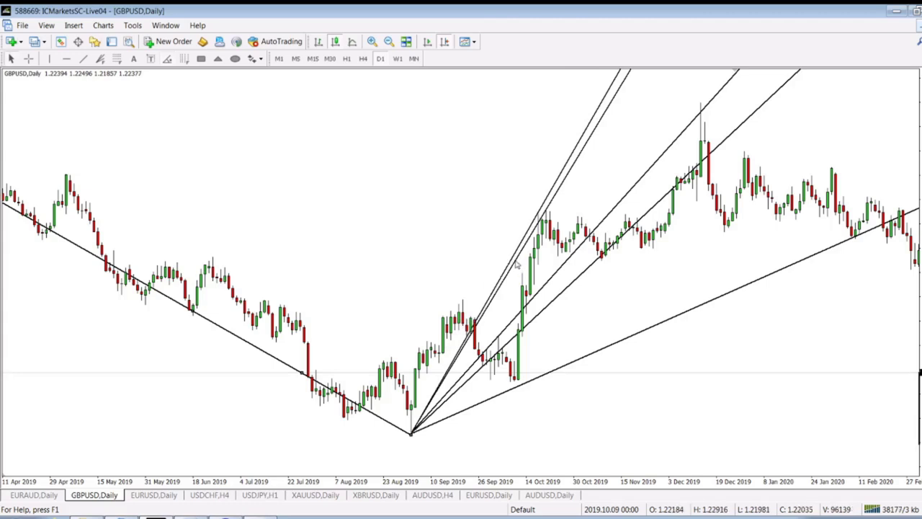
Step: Delete the falling line and all the rising Trend By Angle lines from the GBPUSD chart
{"action": "key", "text": "Delete"}
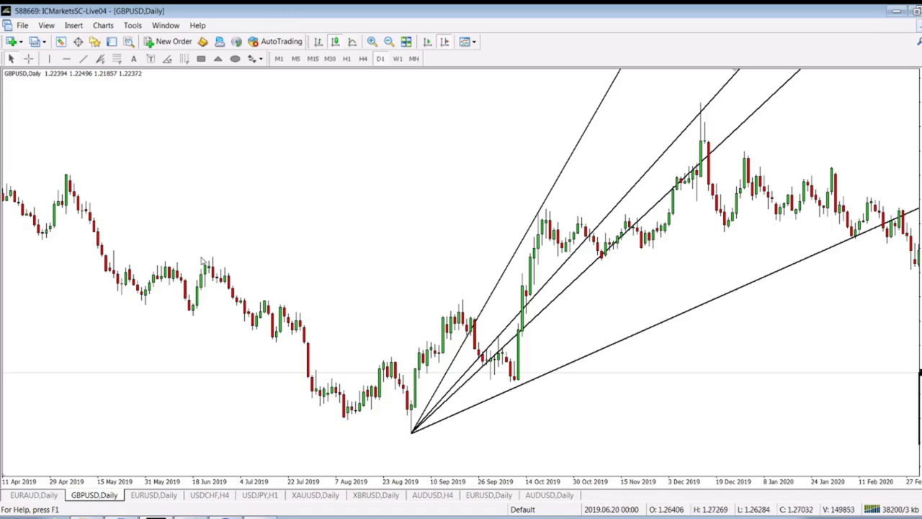
{"action": "scroll", "coordinate": [44, 180], "scroll_direction": "up", "scroll_amount": 5}
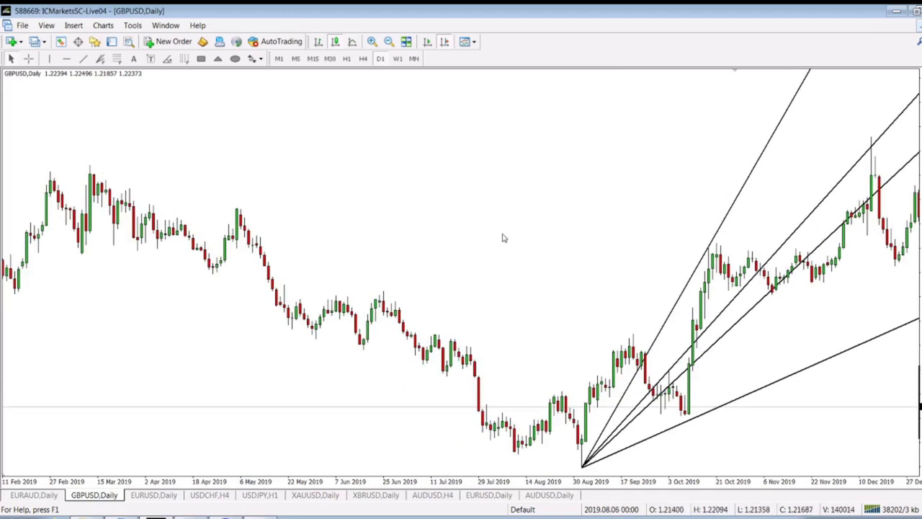
{"action": "left_click_drag", "start_coordinate": [504, 238], "coordinate": [377, 220]}
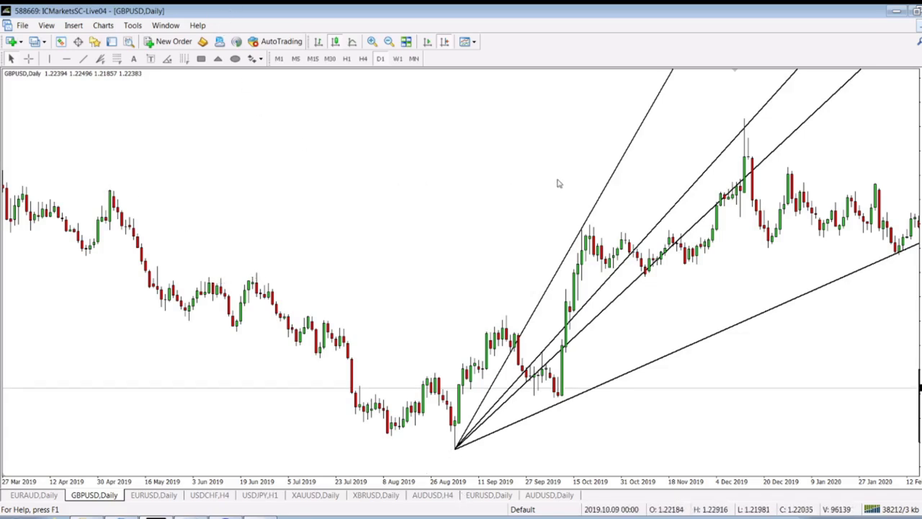
{"action": "right_click", "coordinate": [427, 136]}
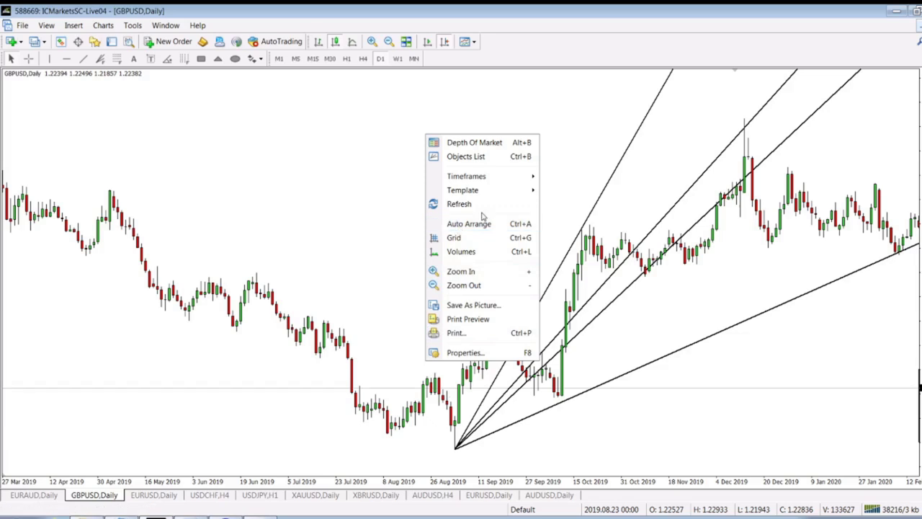
{"action": "left_click", "coordinate": [487, 157]}
{"action": "left_click", "coordinate": [526, 147]}
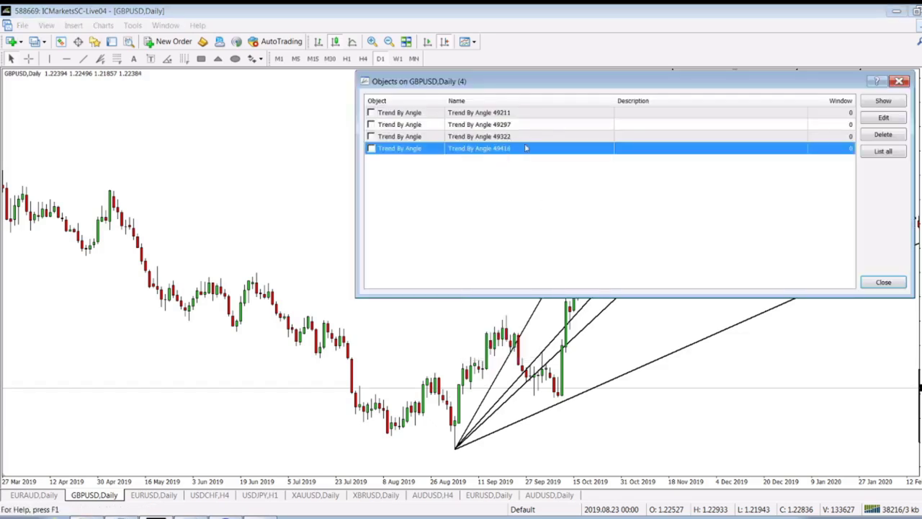
{"action": "left_click", "coordinate": [884, 134]}
{"action": "left_click", "coordinate": [884, 134]}
{"action": "left_click", "coordinate": [883, 135]}
{"action": "left_click", "coordinate": [883, 134]}
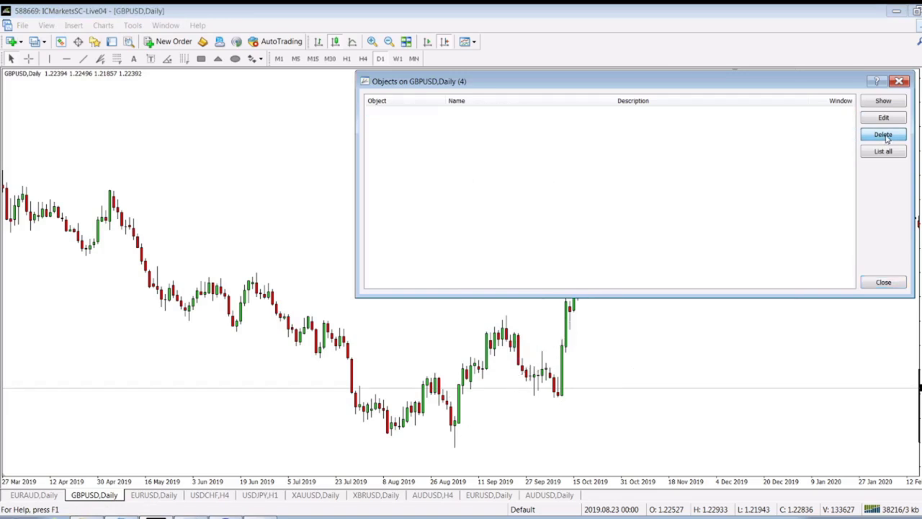
{"action": "left_click", "coordinate": [899, 80]}
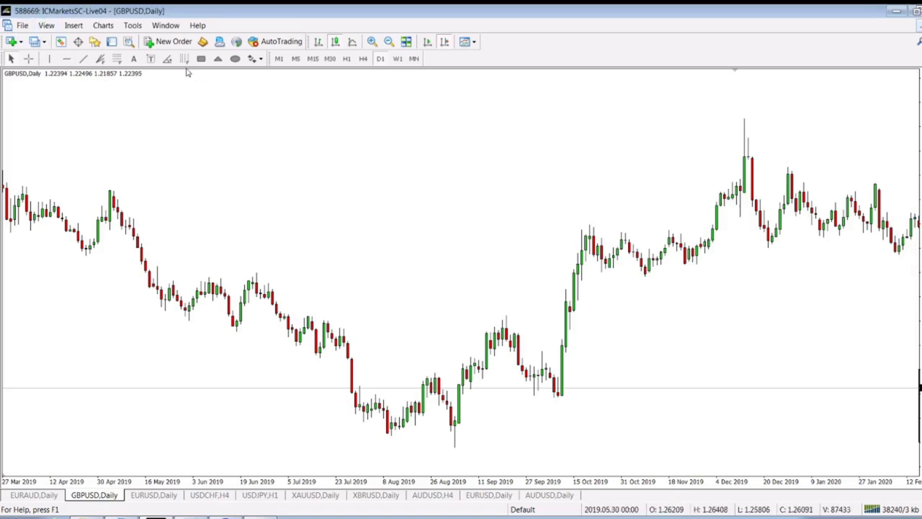
Step: Draw two perpendicular Trend By Angle lines from the September 2019 low, one falling line through the mid-June 2019 low and one rising line
{"action": "left_click", "coordinate": [166, 59]}
{"action": "left_click", "coordinate": [455, 447]}
{"action": "left_click_drag", "start_coordinate": [455, 446], "coordinate": [205, 311]}
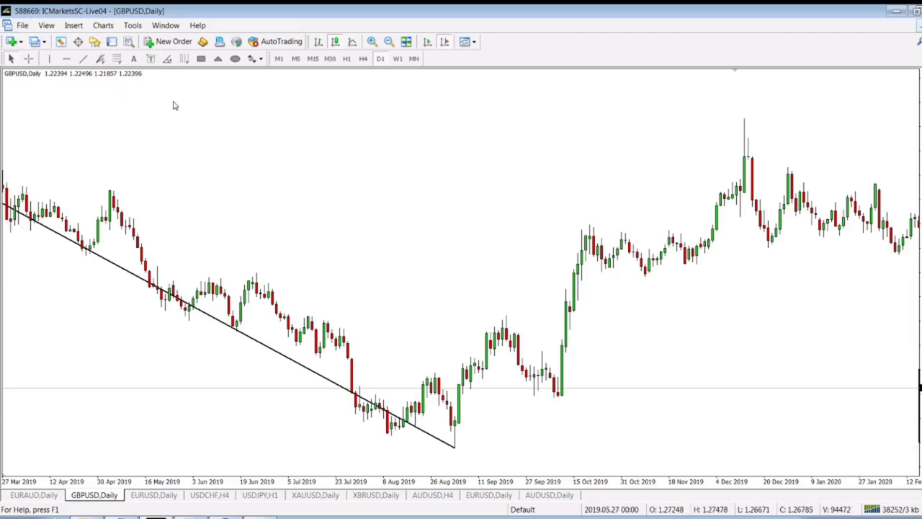
{"action": "left_click_drag", "start_coordinate": [456, 448], "coordinate": [577, 217]}
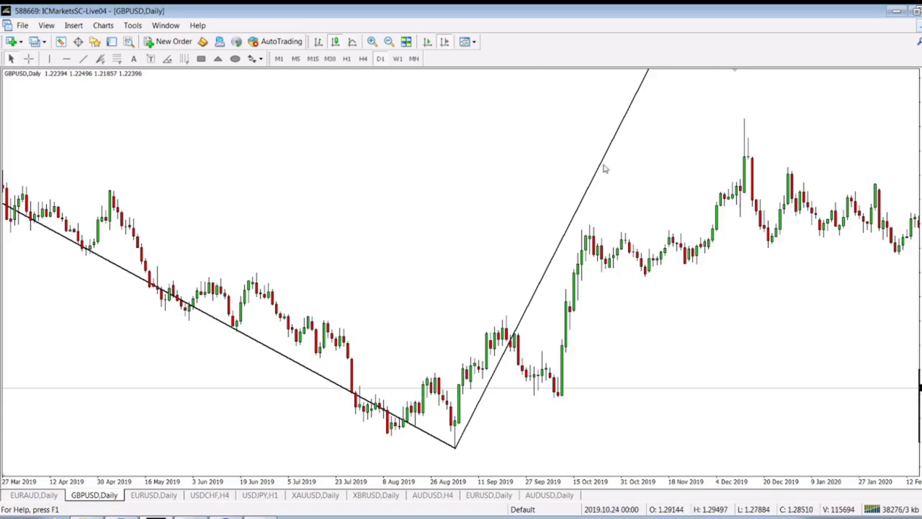
Step: Swing the falling line to the late June 2019 high and the rising line perpendicular to it, reaching the December 2019 high
{"action": "double_click", "coordinate": [96, 257]}
{"action": "left_click_drag", "start_coordinate": [200, 312], "coordinate": [256, 272]}
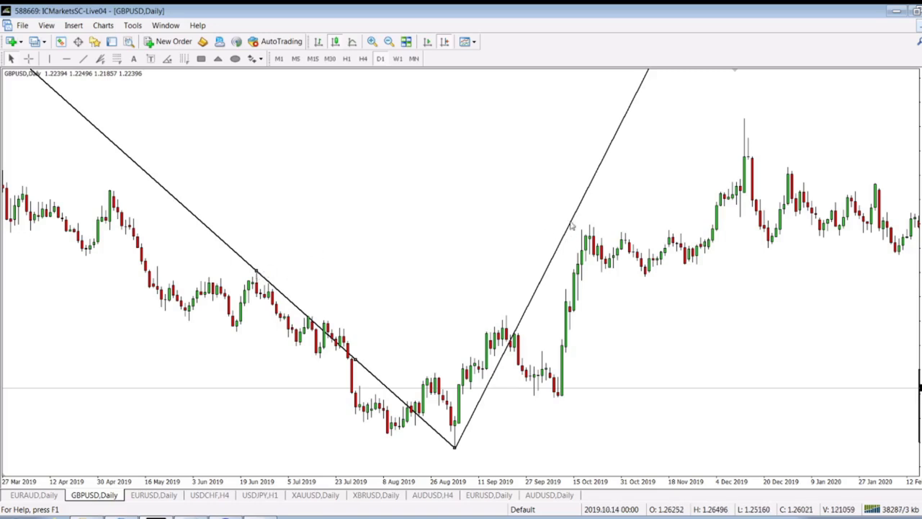
{"action": "left_click_drag", "start_coordinate": [573, 216], "coordinate": [661, 217]}
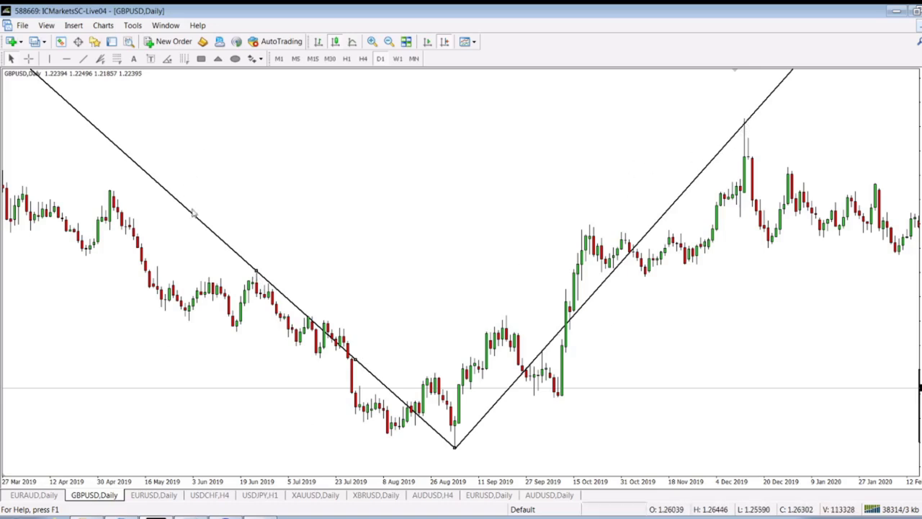
Step: Swing the falling line to the late July 2019 high and lower the rising line until it is perpendicular again
{"action": "left_click_drag", "start_coordinate": [258, 268], "coordinate": [345, 333]}
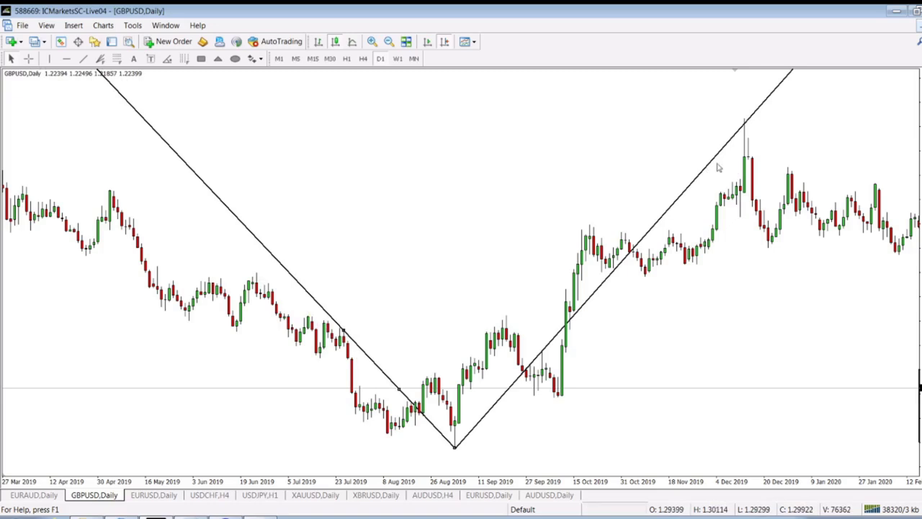
{"action": "scroll", "coordinate": [683, 200], "scroll_direction": "up", "scroll_amount": 1}
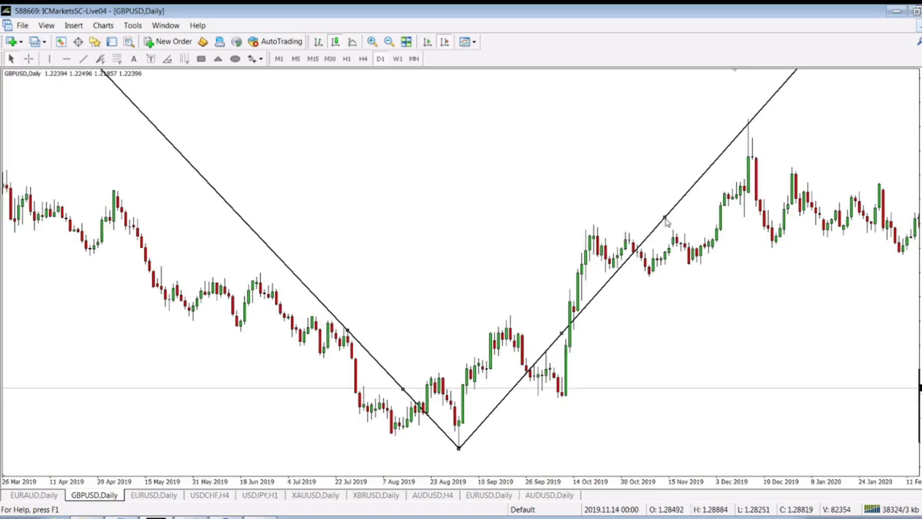
{"action": "left_click_drag", "start_coordinate": [666, 217], "coordinate": [621, 301]}
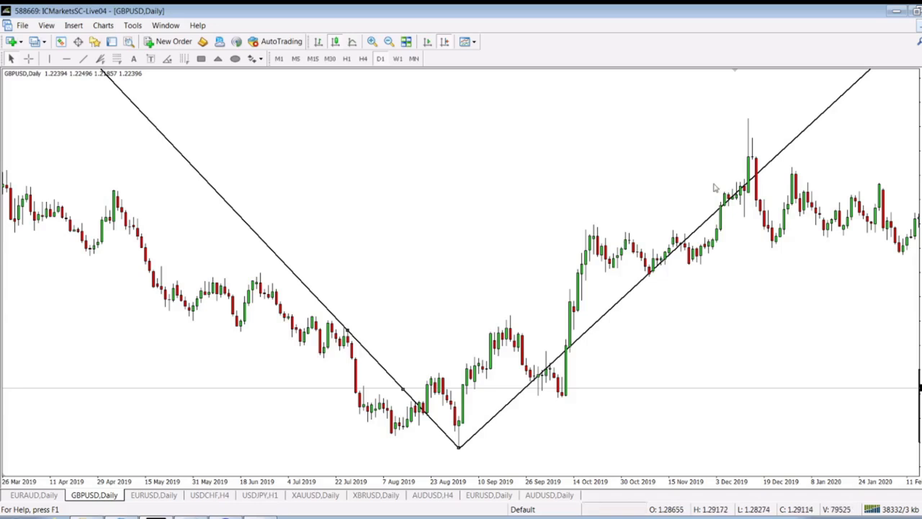
Step: Swing the falling line to the late August 2019 high and set the rising line's angle to 13,2 degrees
{"action": "left_click_drag", "start_coordinate": [348, 330], "coordinate": [443, 376]}
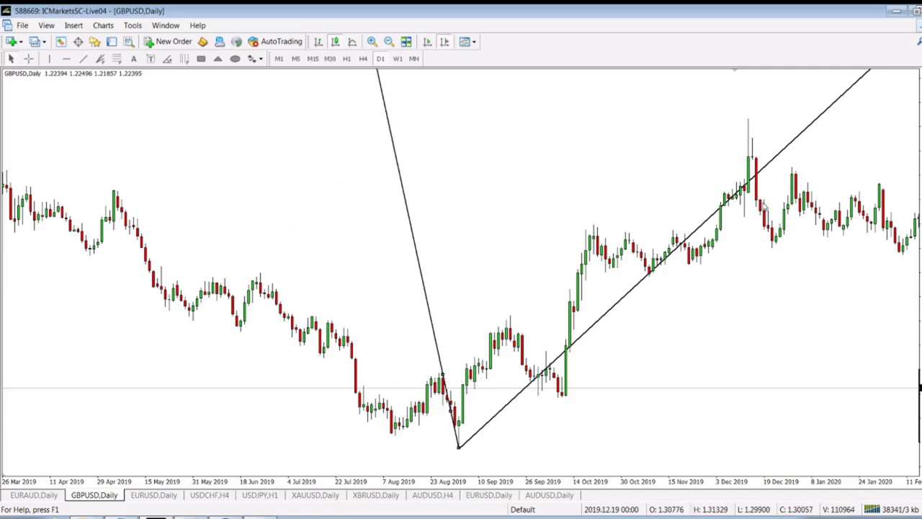
{"action": "left_click_drag", "start_coordinate": [565, 275], "coordinate": [469, 117]}
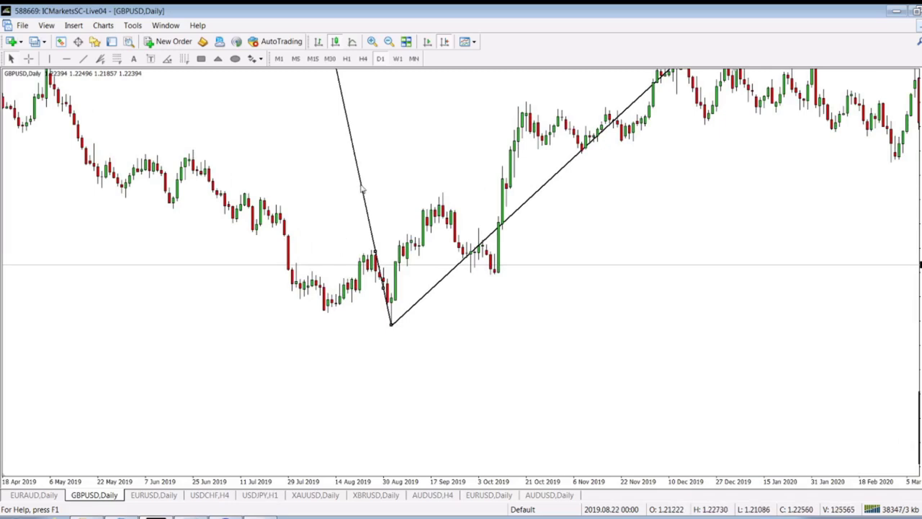
{"action": "right_click", "coordinate": [554, 177]}
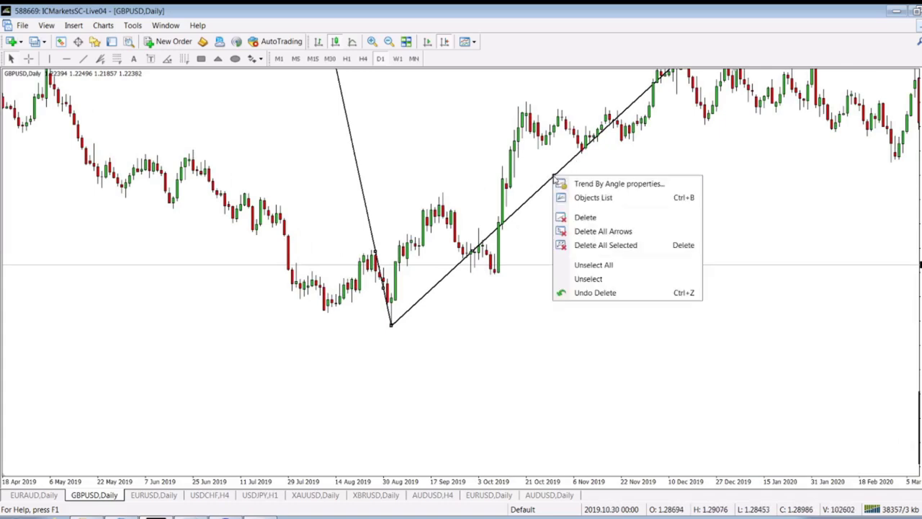
{"action": "left_click", "coordinate": [590, 189]}
{"action": "double_click", "coordinate": [556, 272]}
{"action": "type", "text": "13.2"}
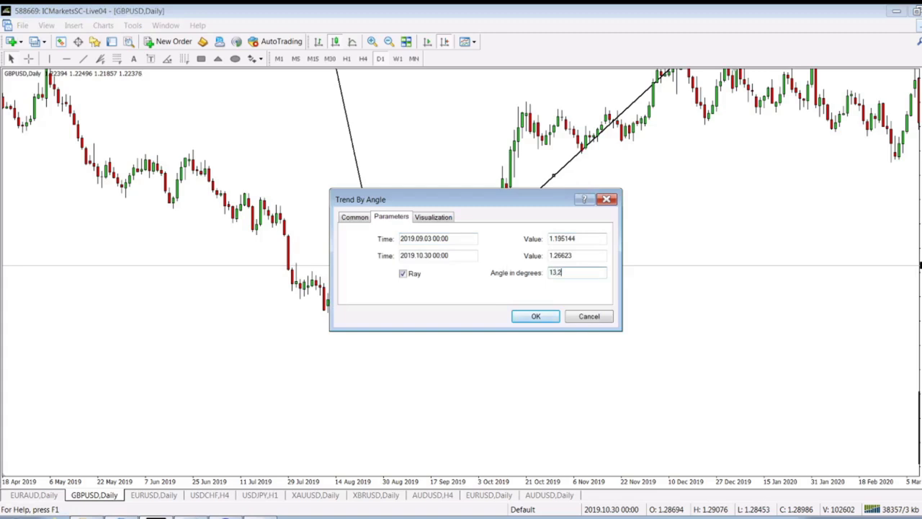
{"action": "type", "text": "3,2"}
{"action": "key", "text": "Return"}
Step: Correct the rising line's angle to 13.2 degrees, with a decimal point
{"action": "double_click", "coordinate": [586, 284]}
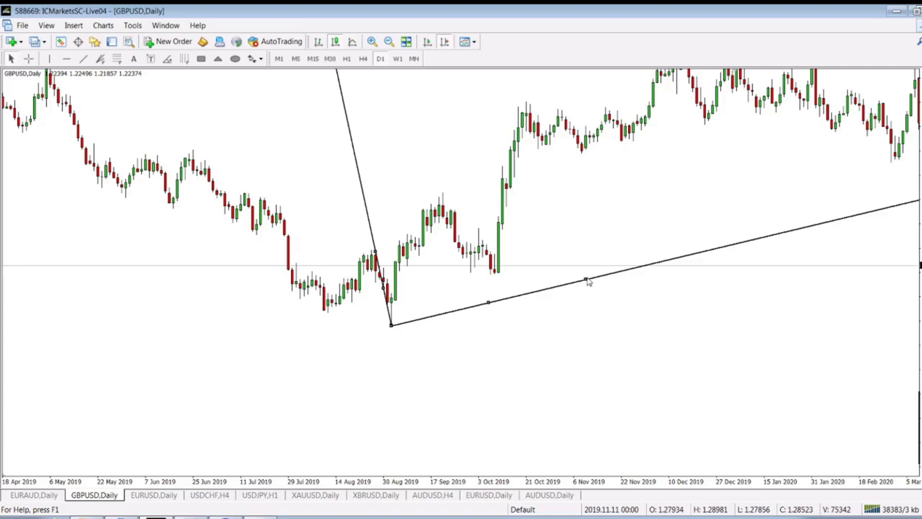
{"action": "right_click", "coordinate": [588, 282]}
{"action": "left_click", "coordinate": [599, 286]}
{"action": "left_click", "coordinate": [577, 273]}
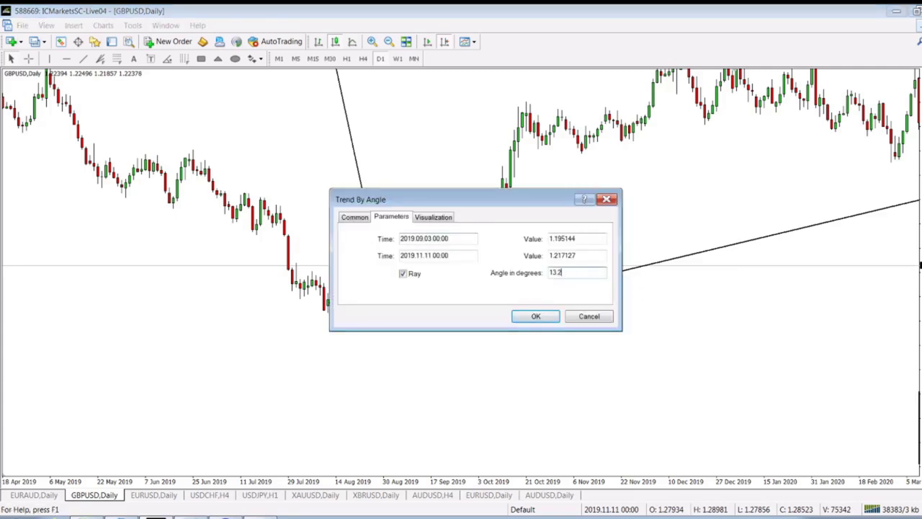
{"action": "key", "text": "Return"}
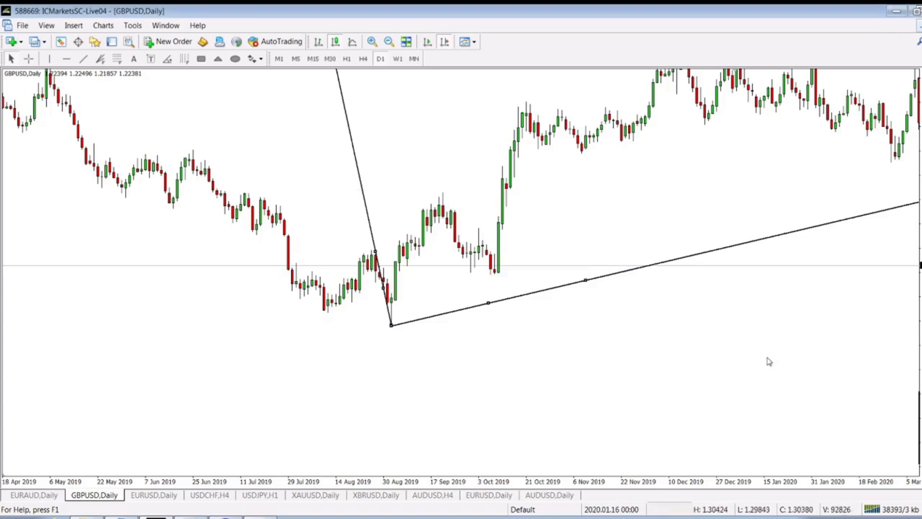
Step: Swing the falling line's far end to the top of the 30 August 2019 candle, at about 98 degrees
{"action": "left_click_drag", "start_coordinate": [776, 320], "coordinate": [562, 433]}
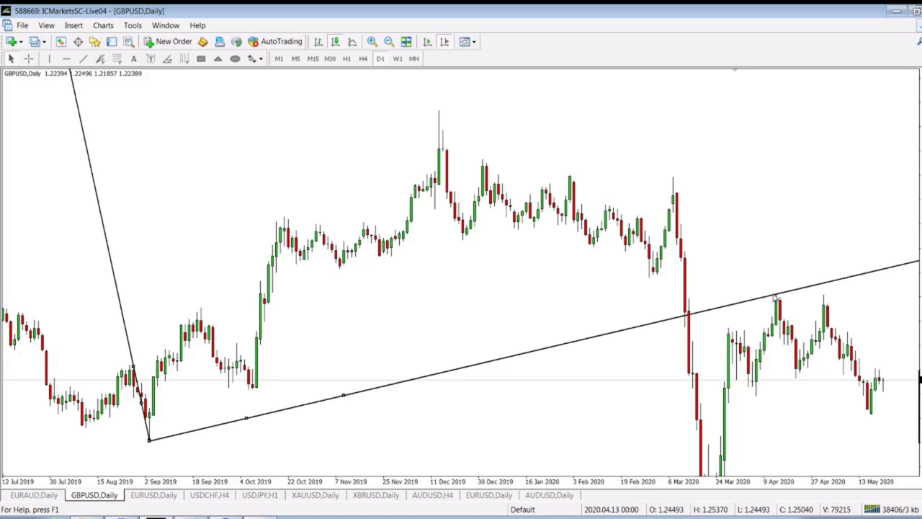
{"action": "left_click_drag", "start_coordinate": [134, 367], "coordinate": [144, 383]}
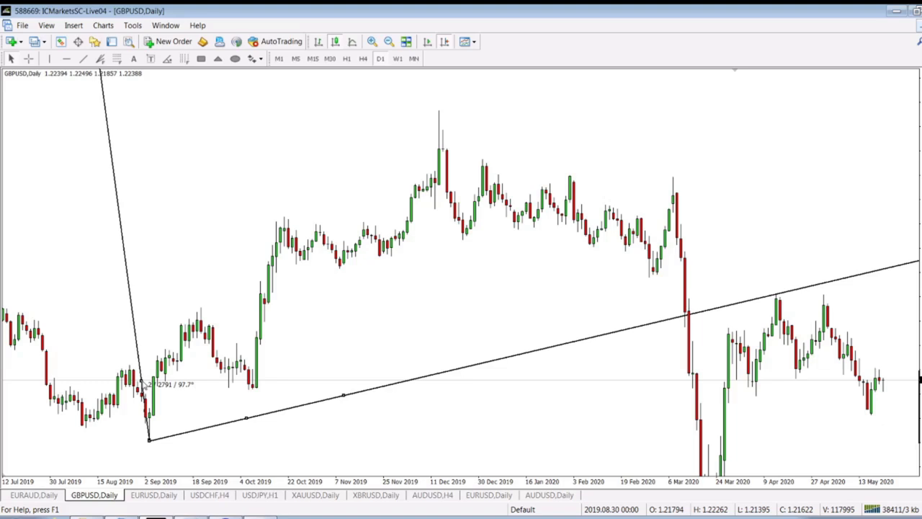
{"action": "left_click_drag", "start_coordinate": [145, 386], "coordinate": [145, 387]}
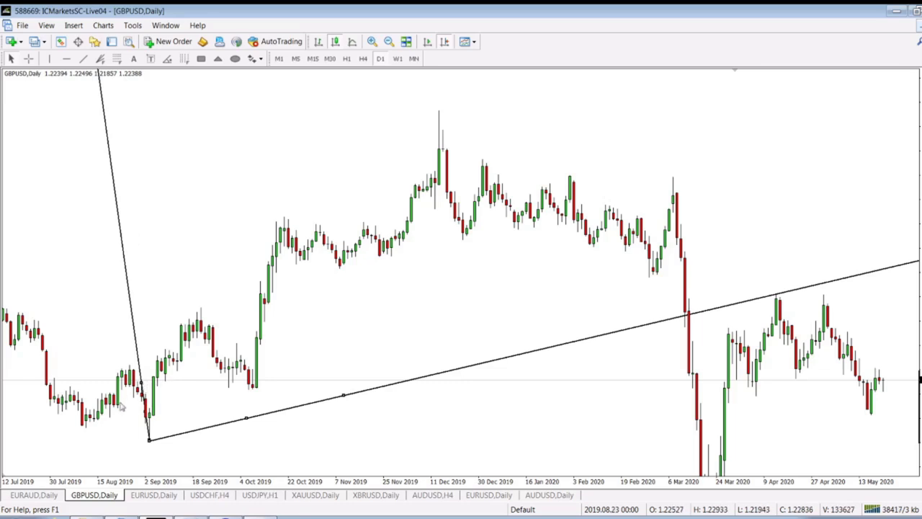
Step: Set the angle of the line rising from the September 2019 low to 8 degrees
{"action": "right_click", "coordinate": [343, 397]}
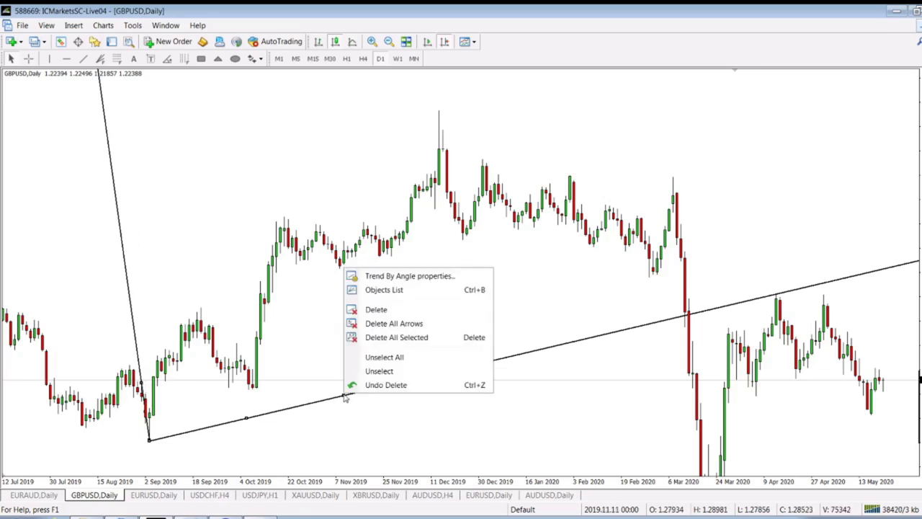
{"action": "left_click", "coordinate": [415, 276]}
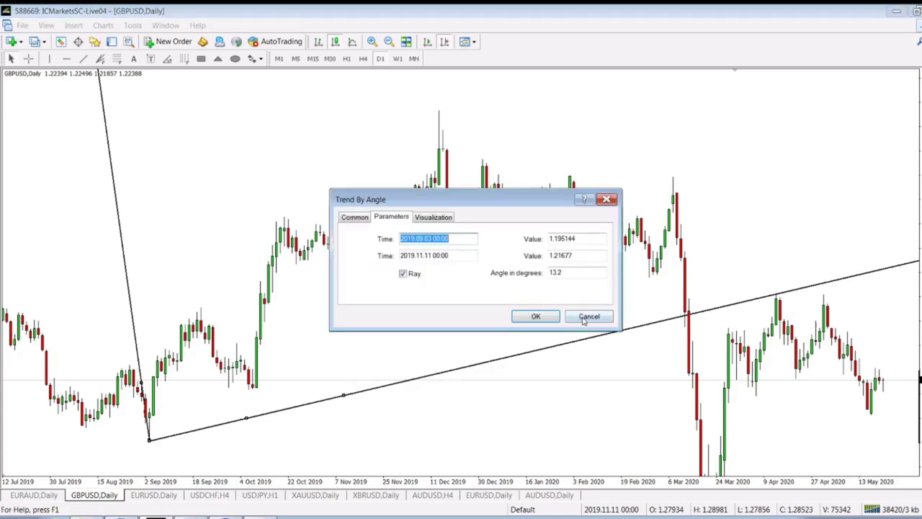
{"action": "double_click", "coordinate": [576, 272]}
{"action": "type", "text": "8"}
{"action": "key", "text": "Return"}
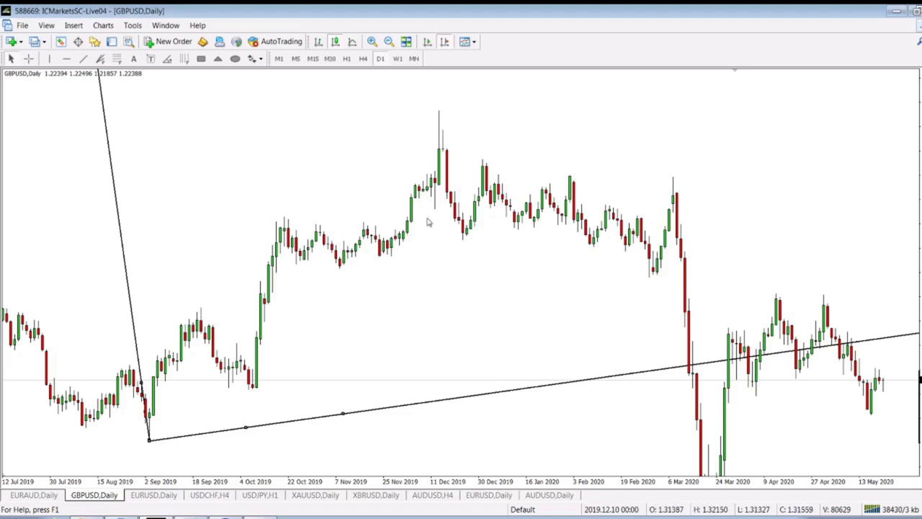
{"action": "left_click_drag", "start_coordinate": [461, 240], "coordinate": [262, 214]}
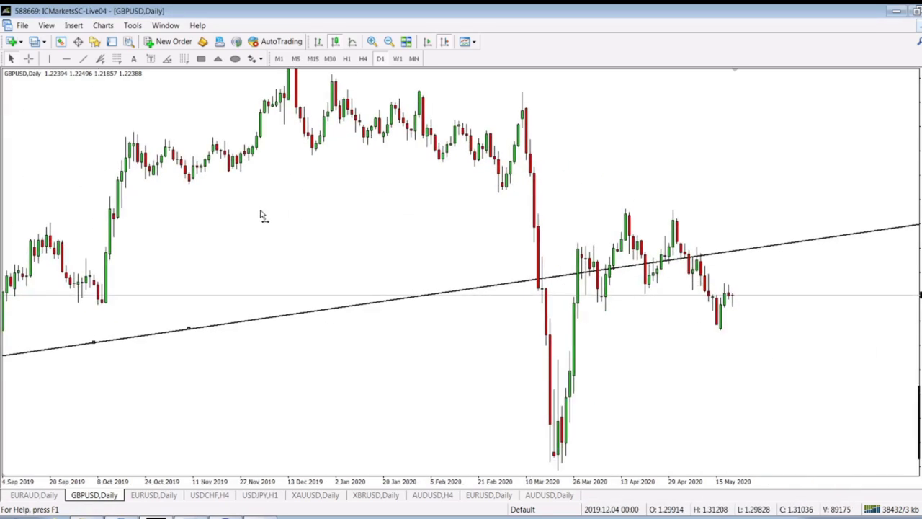
{"action": "left_click_drag", "start_coordinate": [624, 336], "coordinate": [643, 320]}
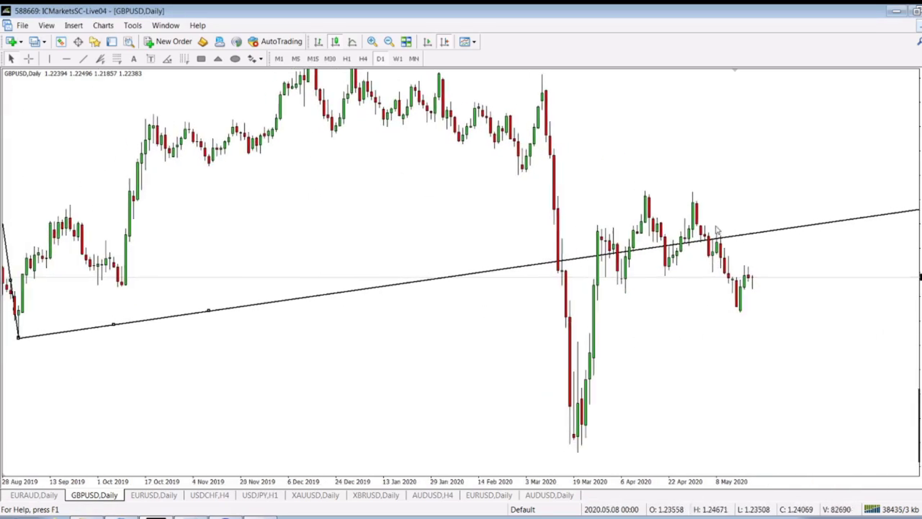